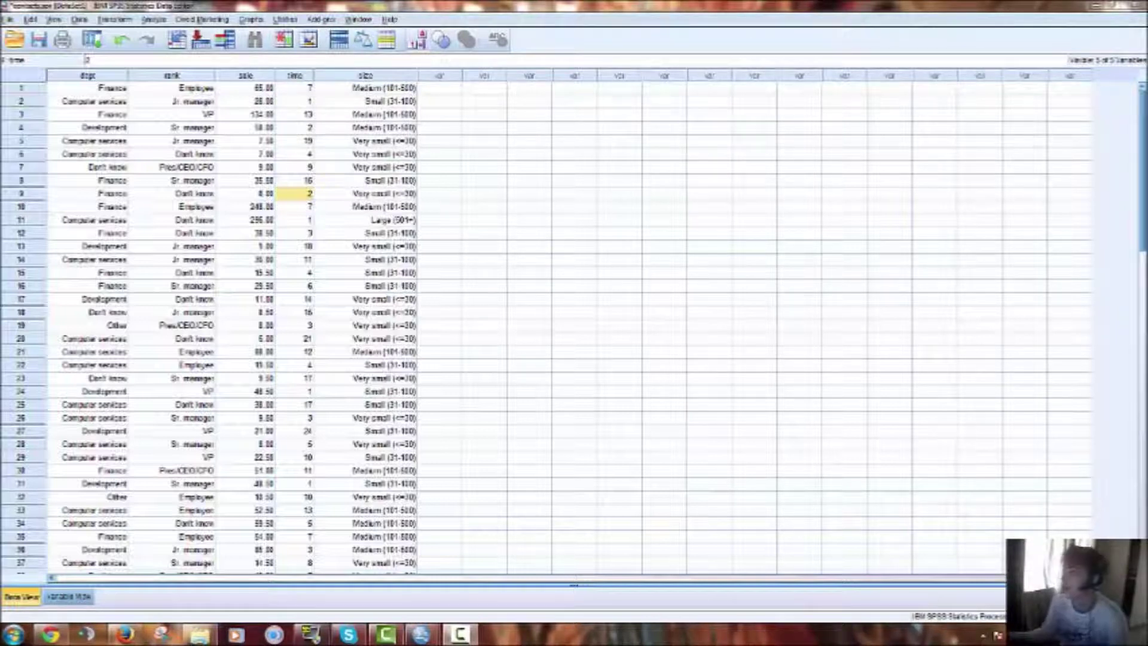
Look over the case rows and the variable definitions of the contacts dataset.
click(481, 274)
scroll(487, 215, down, 9)
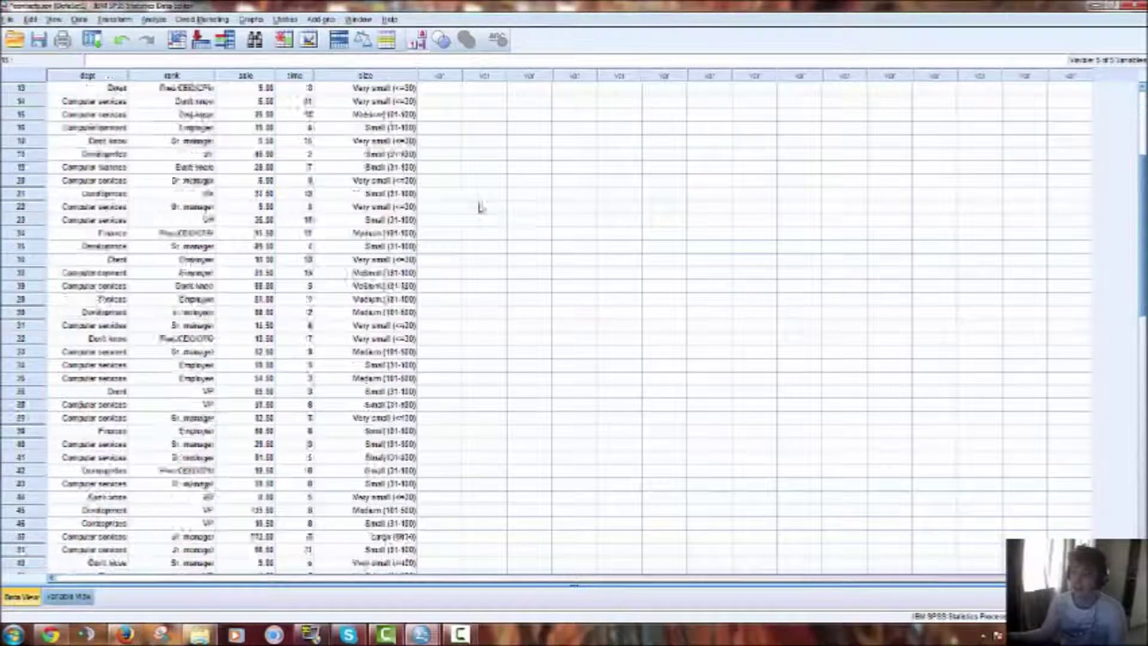
scroll(487, 203, up, 9)
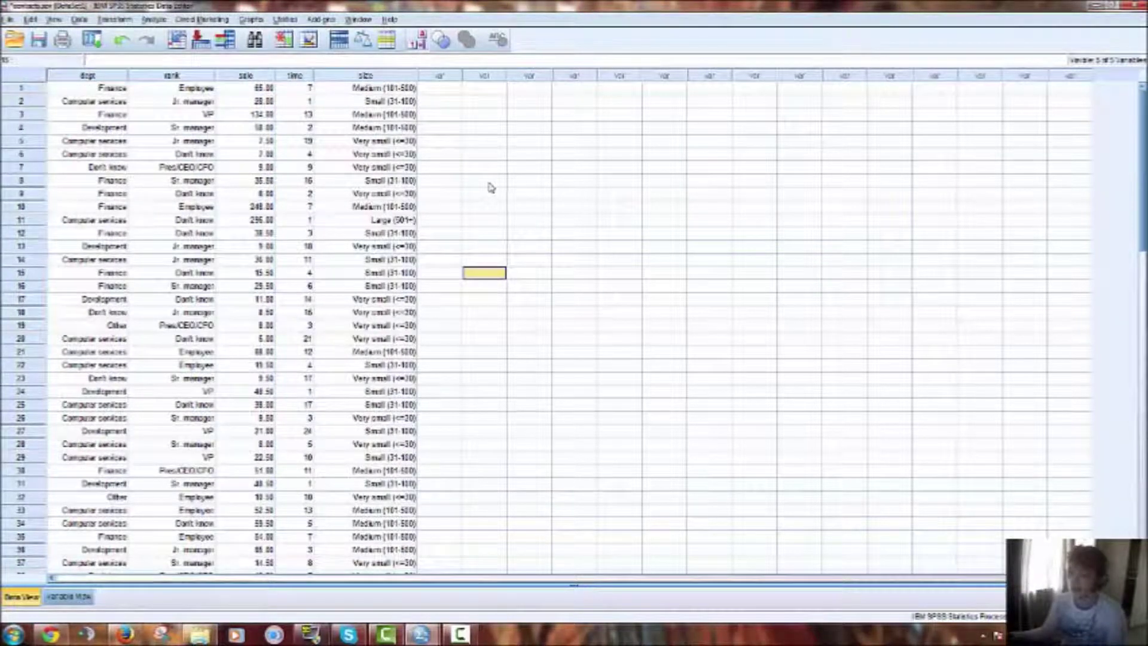
click(489, 183)
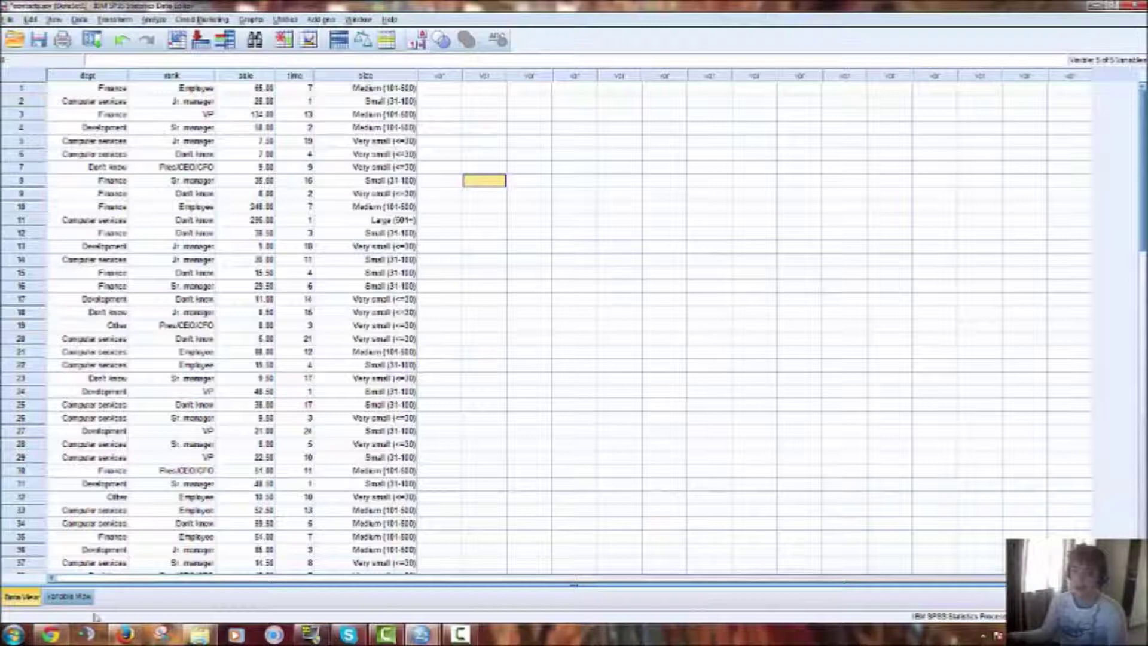
click(69, 597)
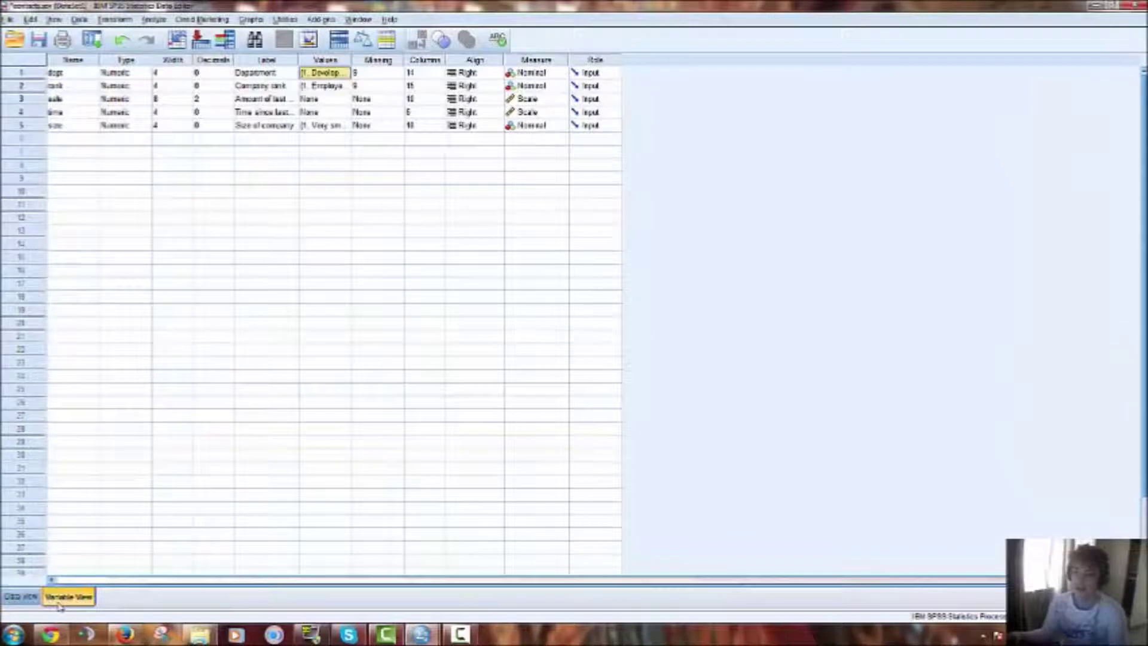
click(22, 598)
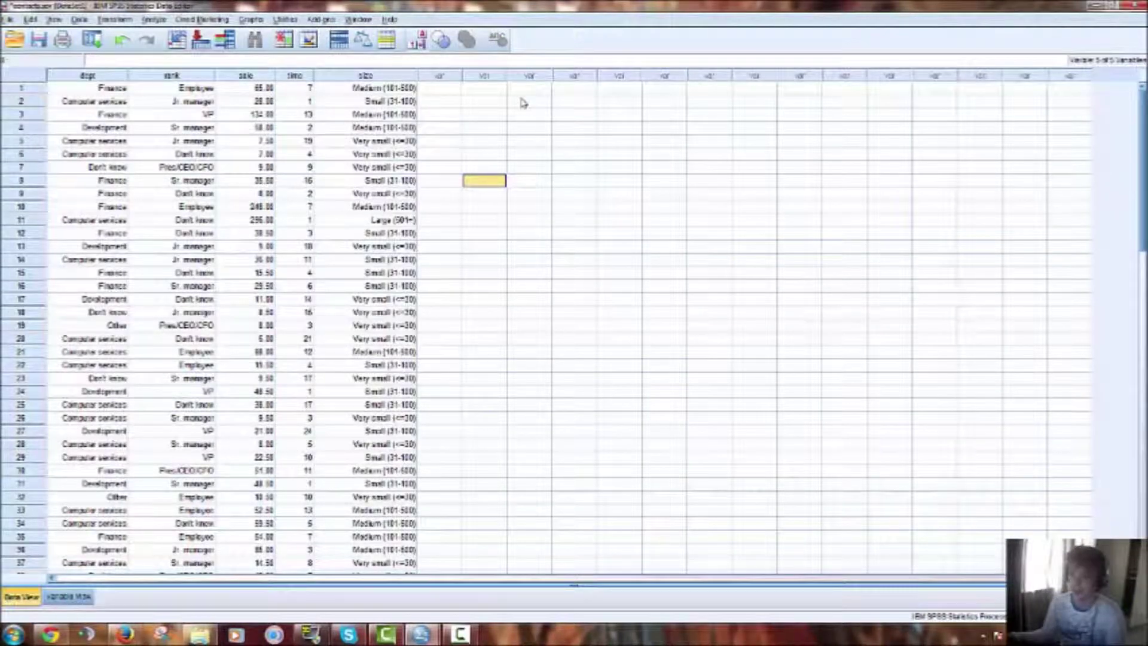
Examine the value labels defined for the Department variable without changing them.
click(79, 596)
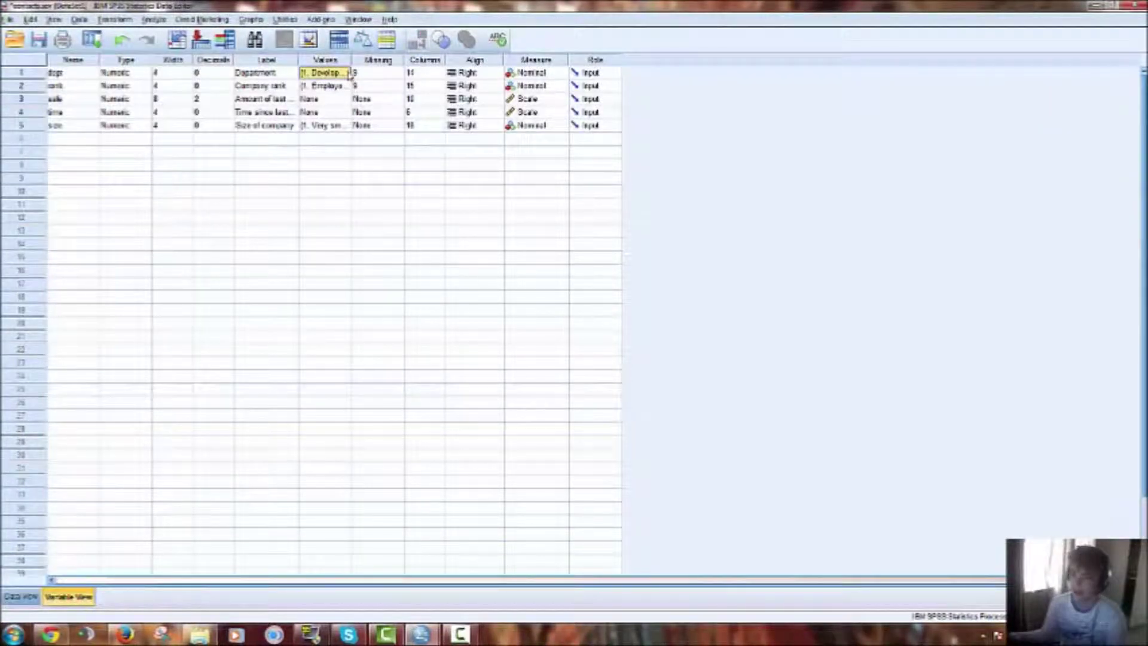
click(350, 73)
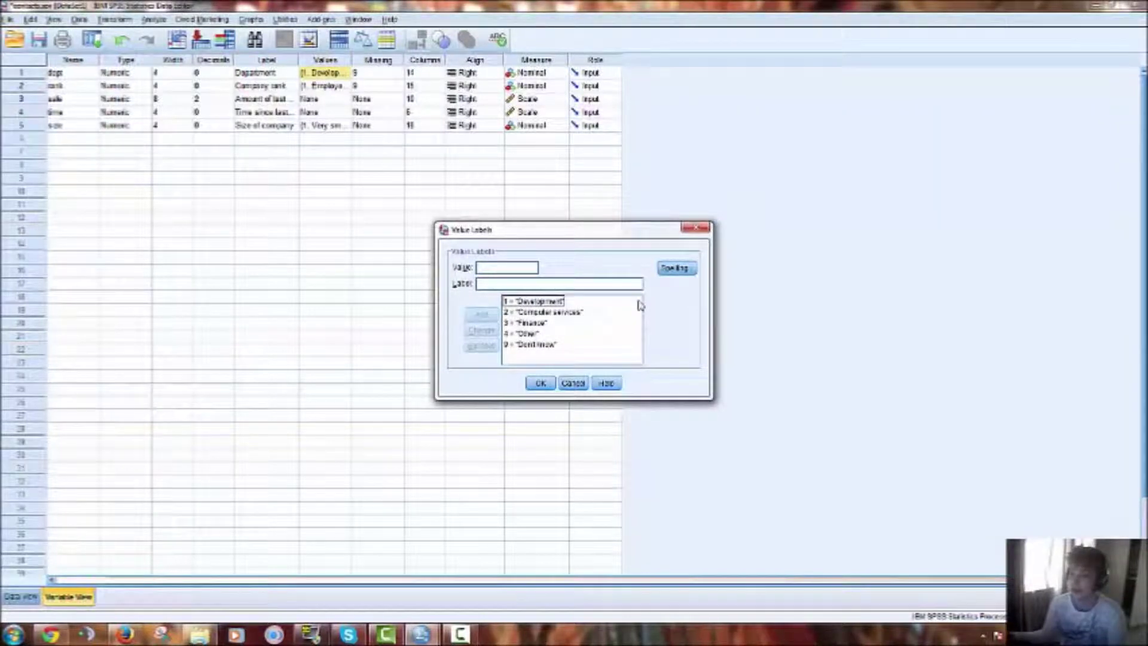
click(574, 383)
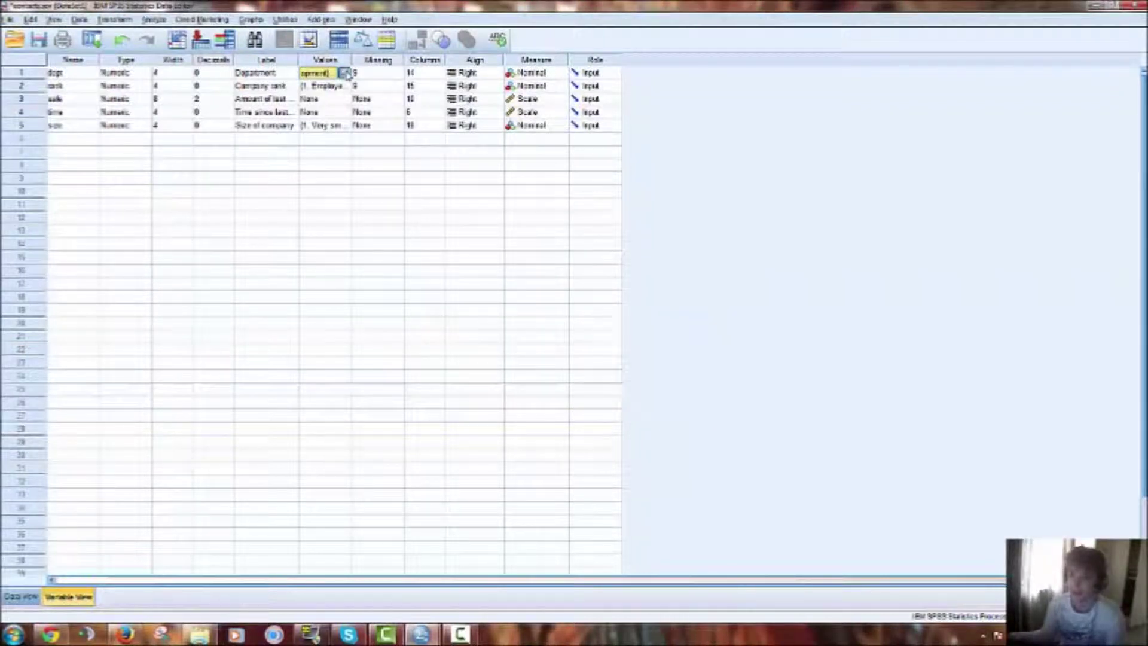
click(344, 73)
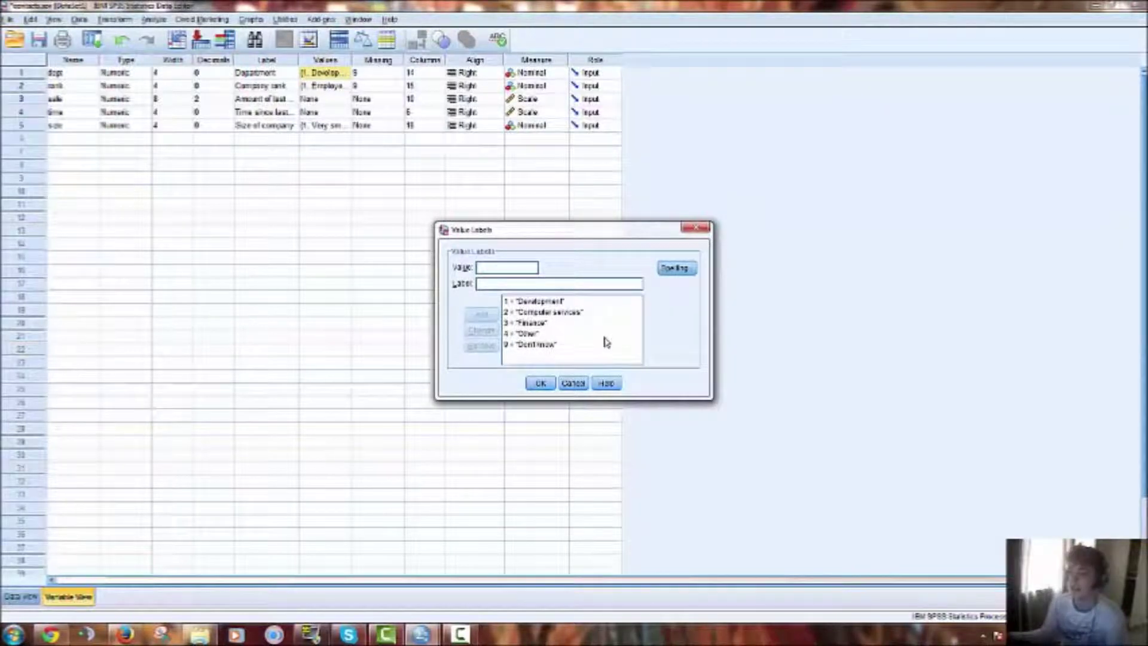
click(560, 302)
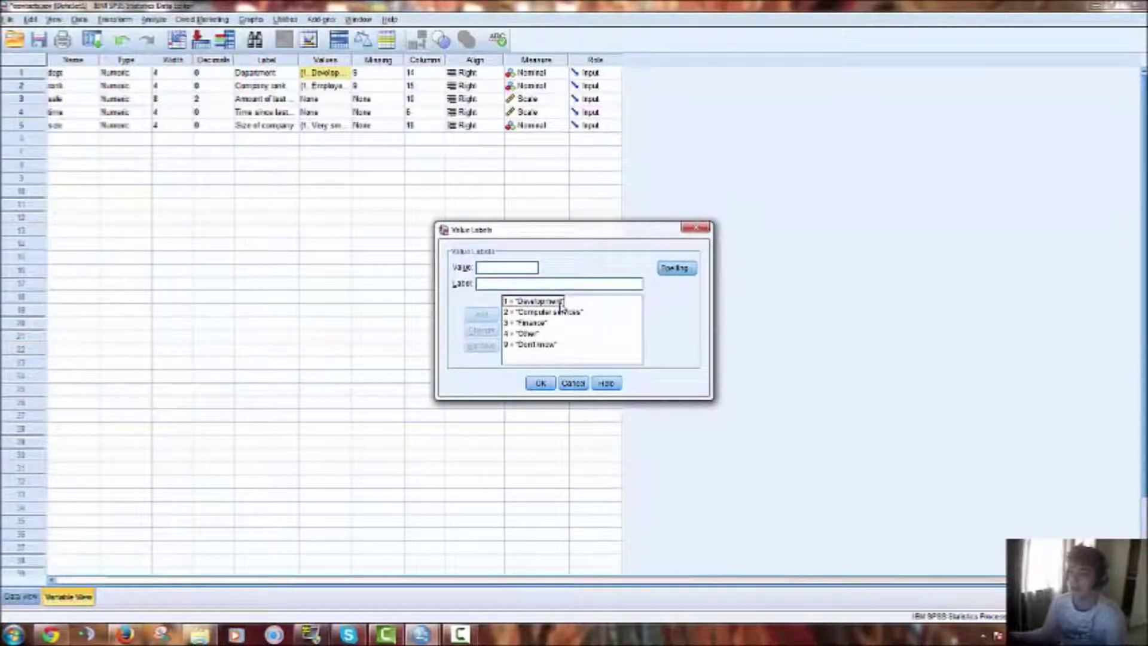
click(562, 312)
click(583, 352)
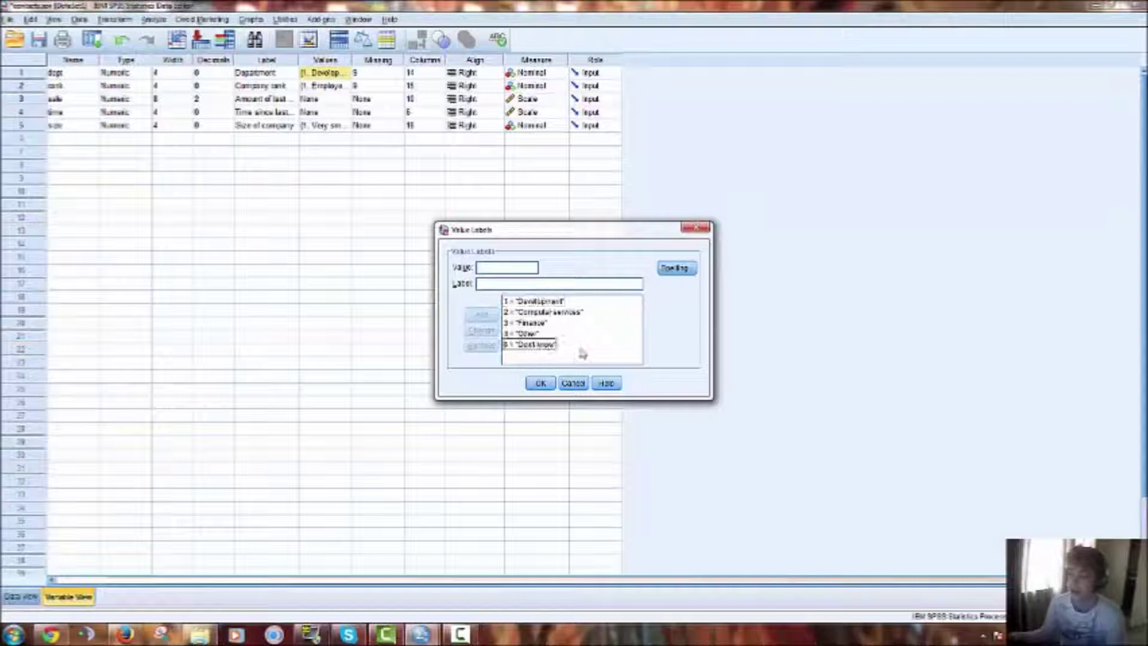
click(600, 333)
click(604, 323)
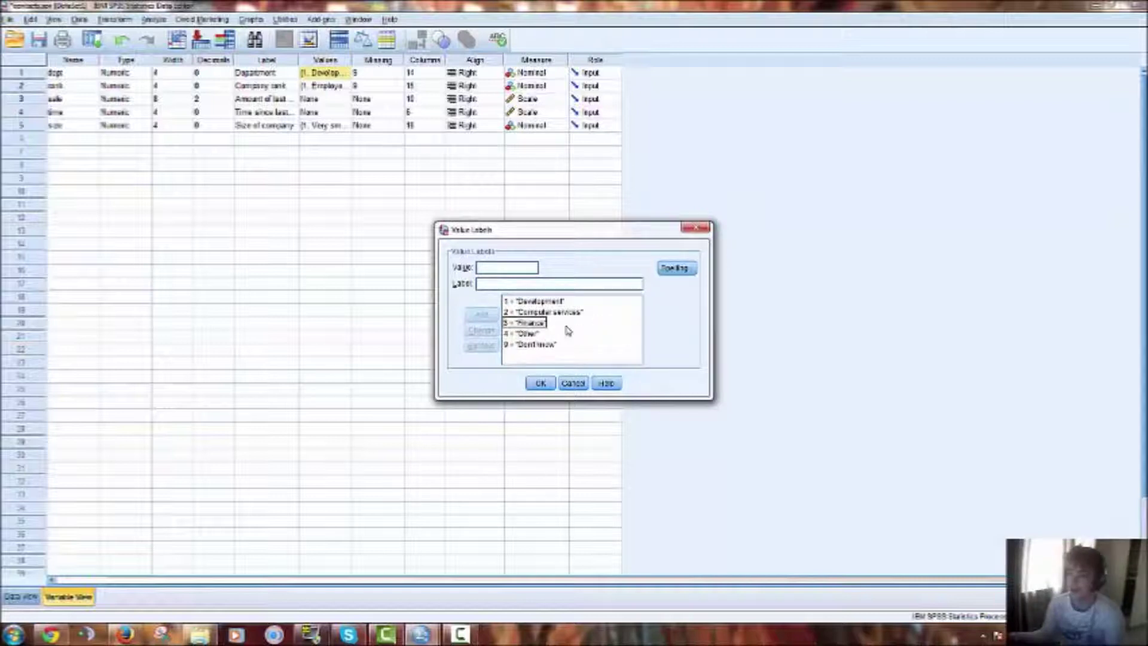
click(584, 342)
click(604, 328)
click(583, 336)
click(541, 384)
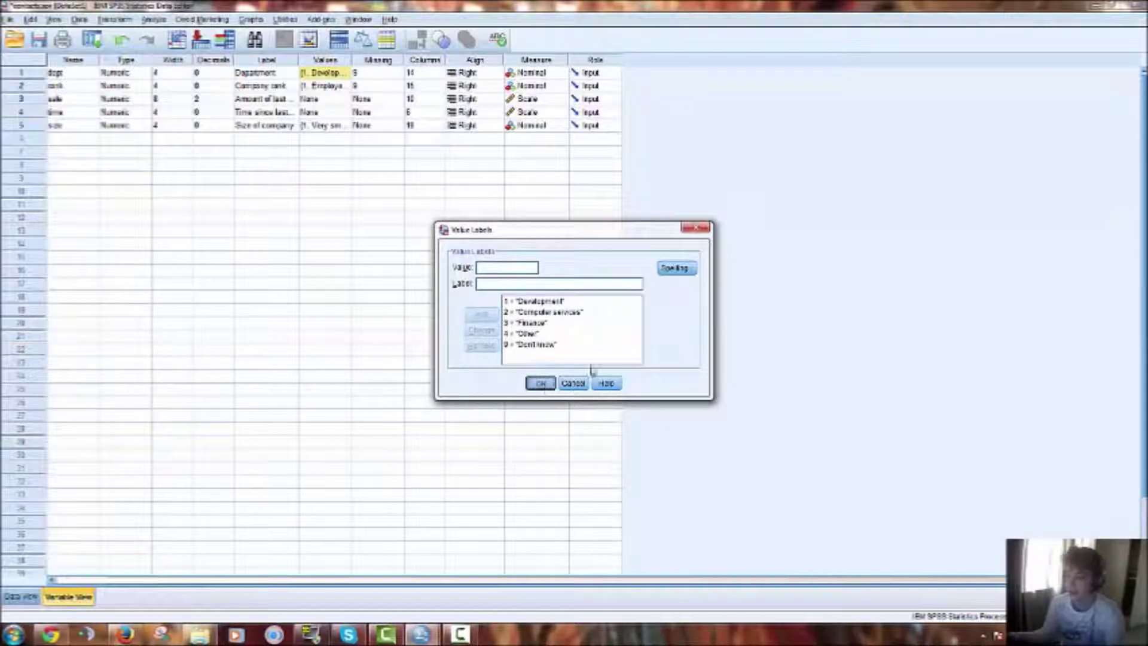
click(579, 385)
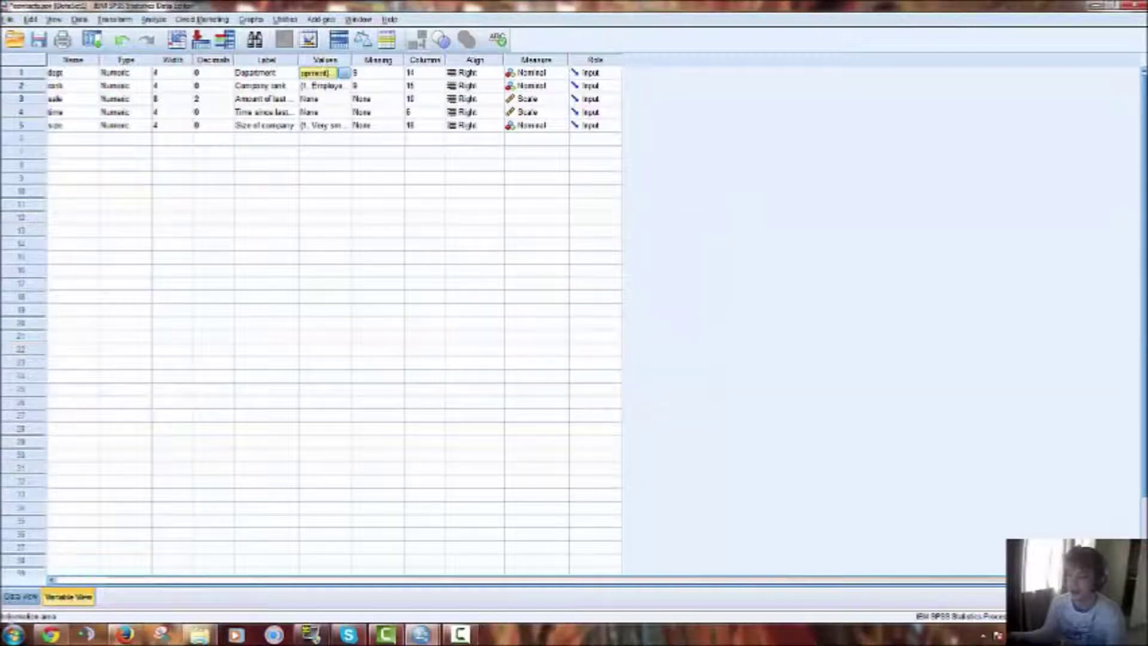
Examine the value labels defined for the Company rank variable.
click(346, 87)
click(345, 86)
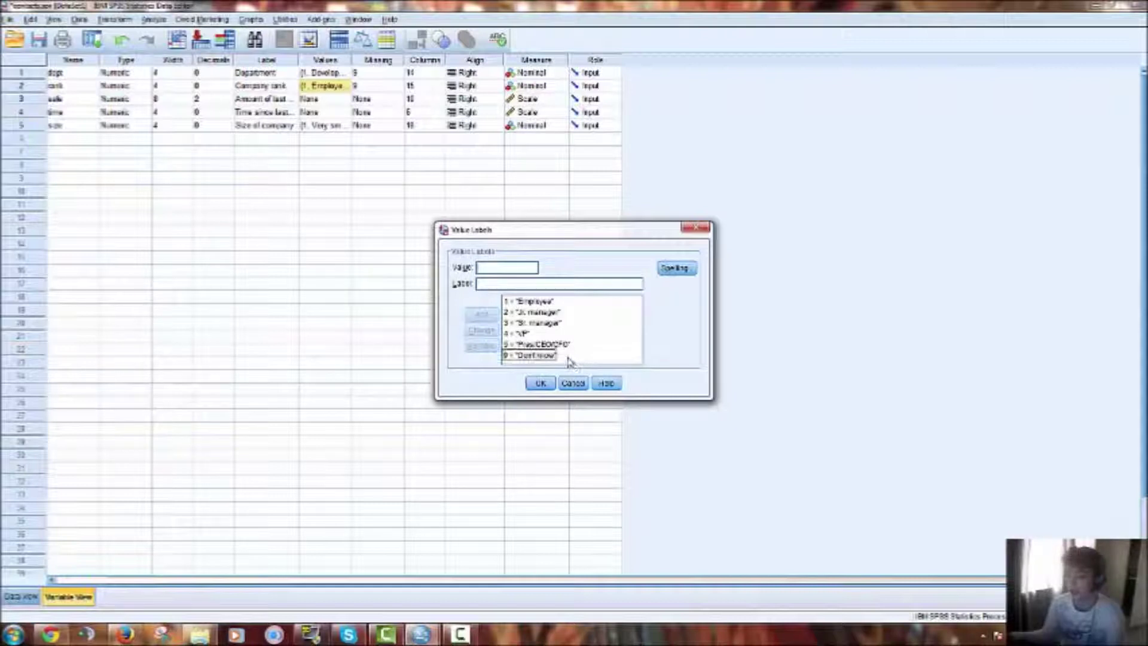
click(567, 302)
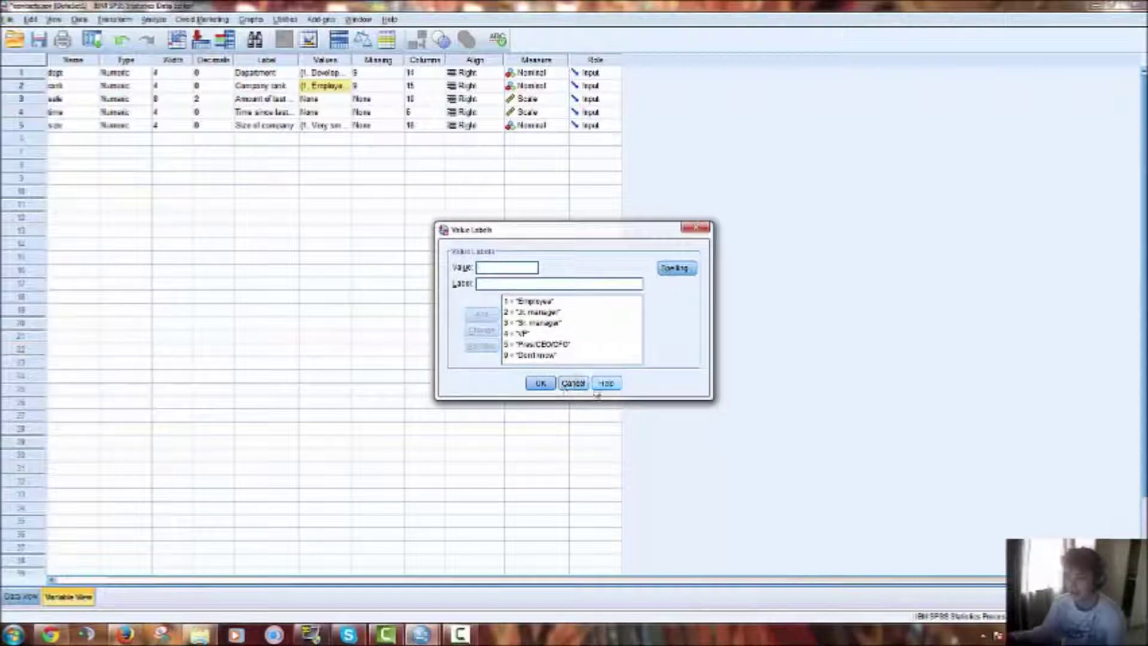
click(573, 383)
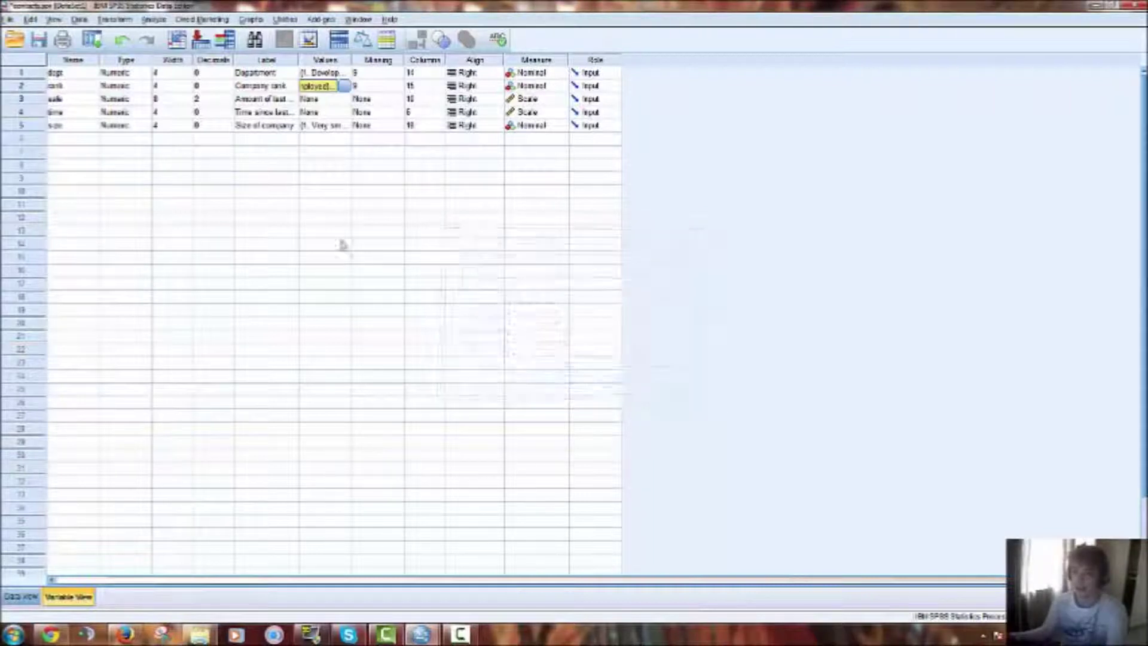
Examine the value labels defined for the Size of company variable.
click(354, 126)
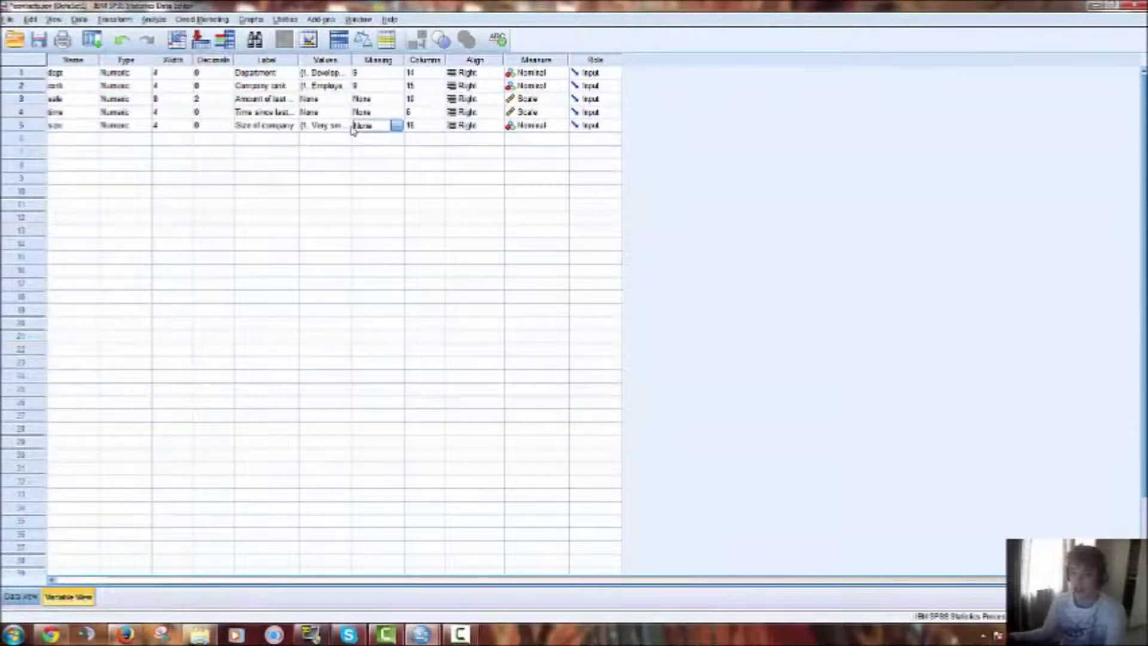
click(350, 126)
click(347, 125)
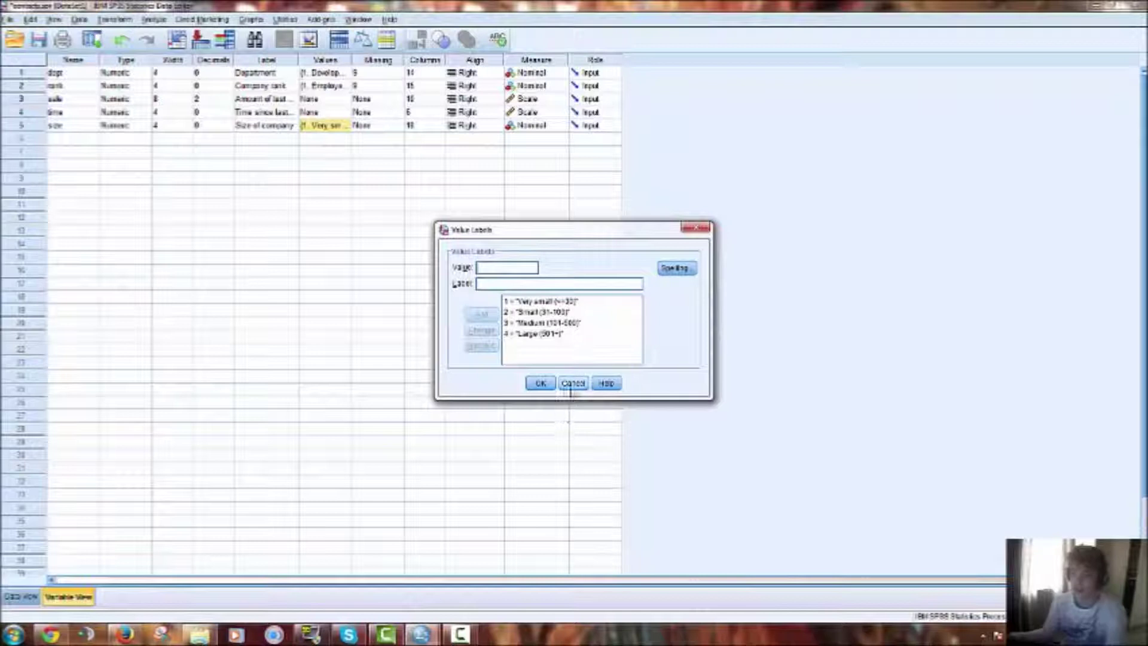
click(572, 383)
click(343, 127)
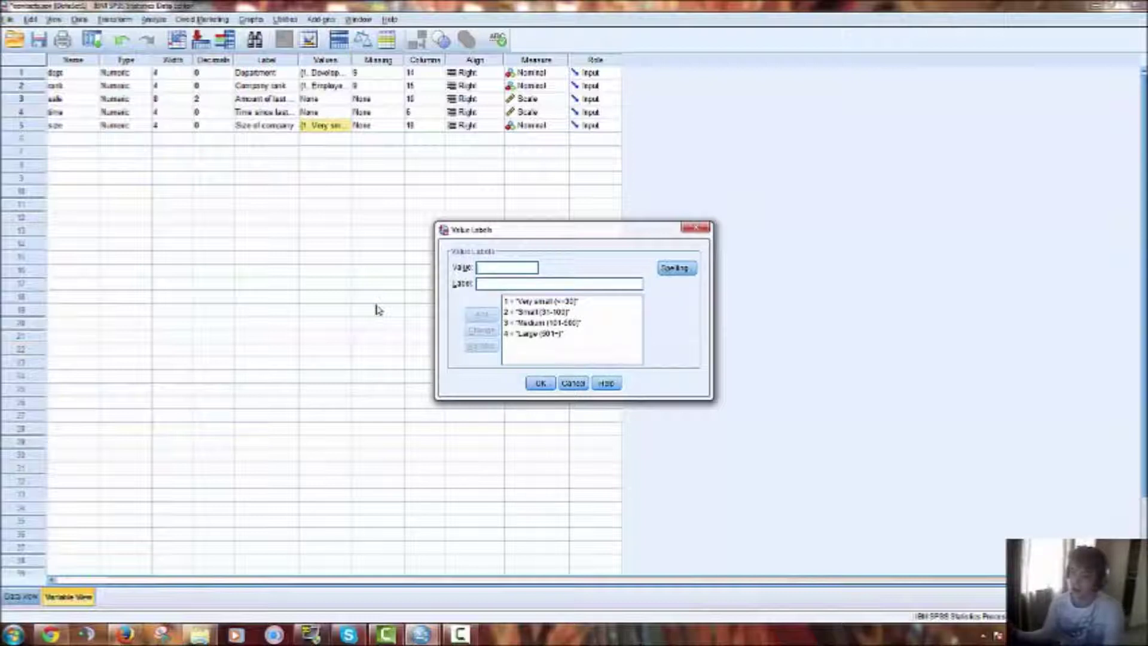
click(540, 383)
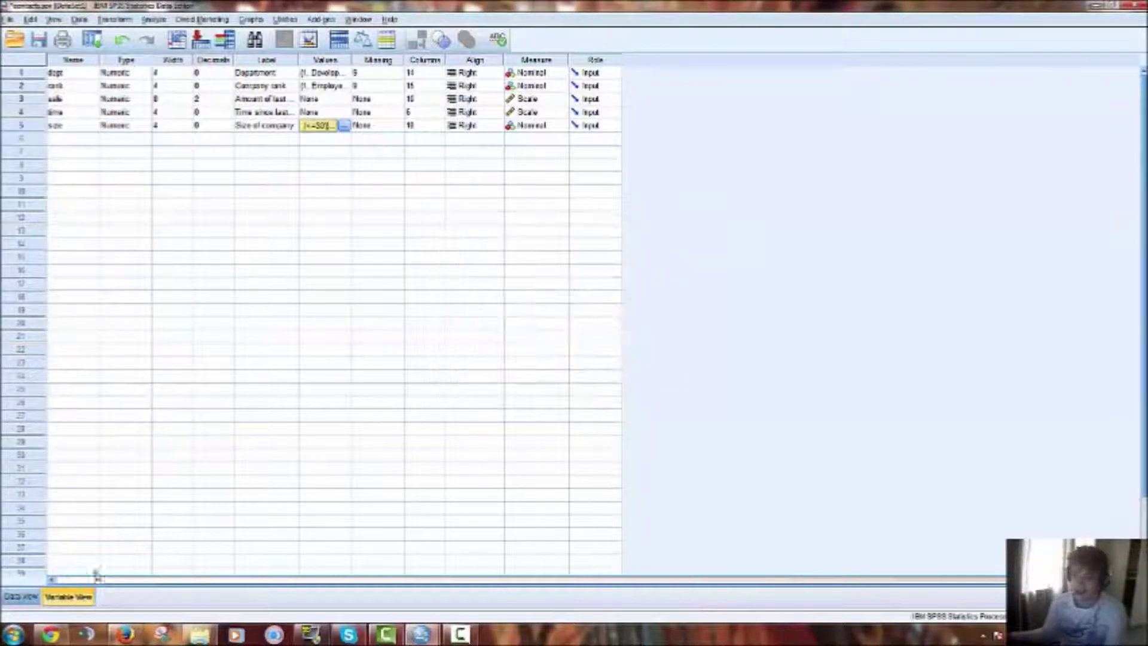
Start a Frequencies analysis from the data view and include all five variables, from Department to Size of company.
click(21, 596)
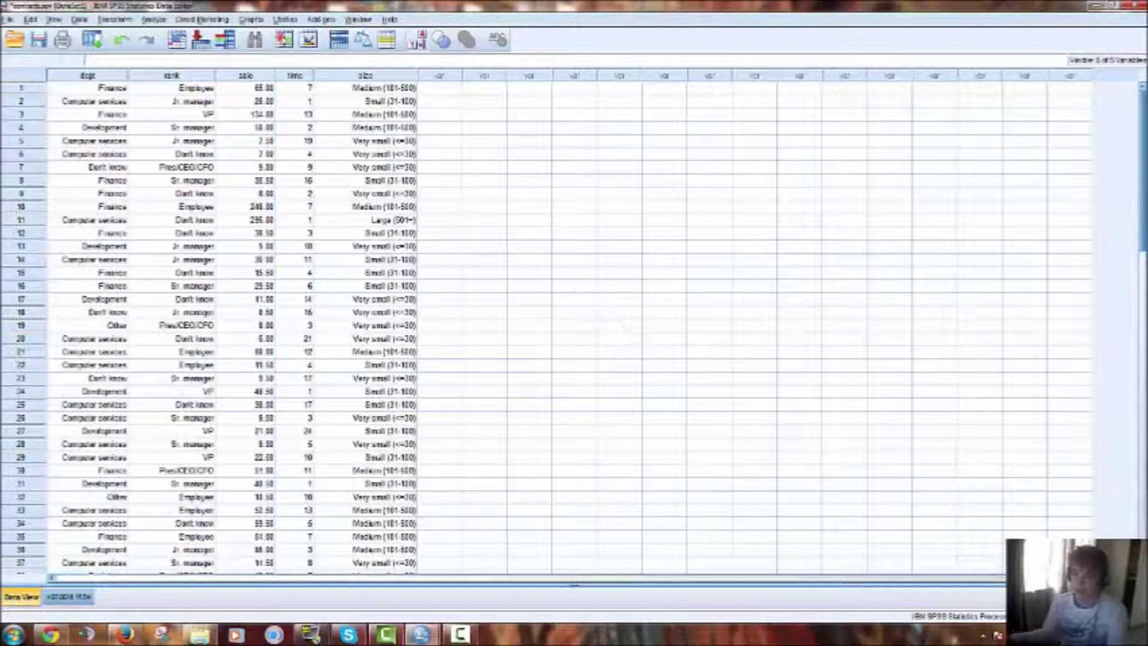
click(155, 20)
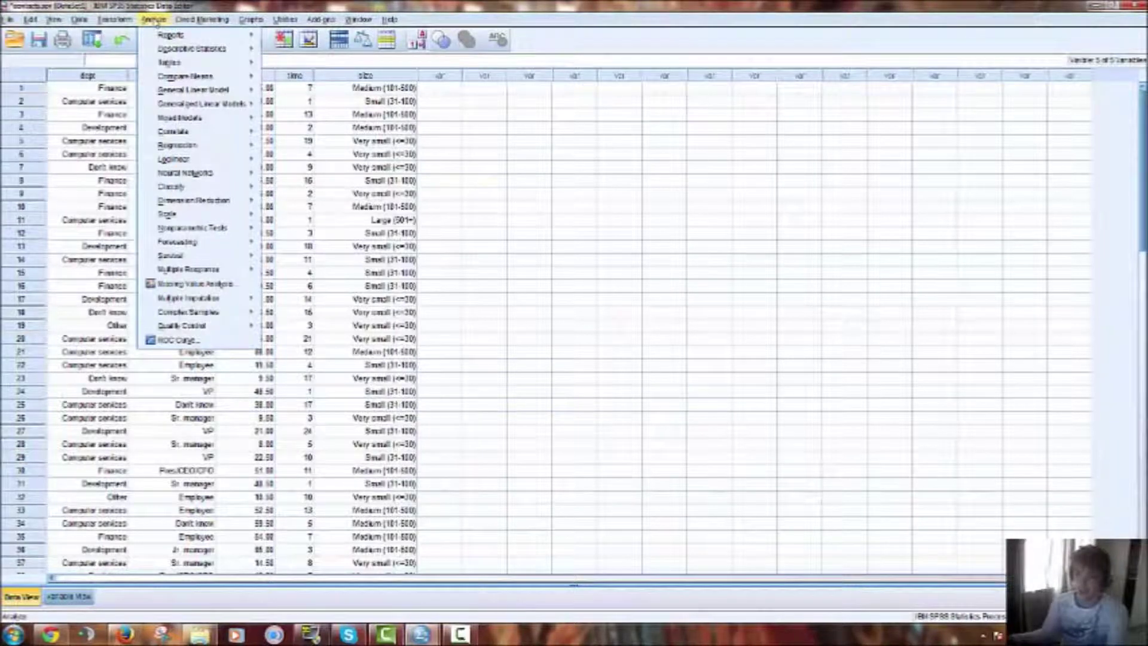
mouse_move(190, 52)
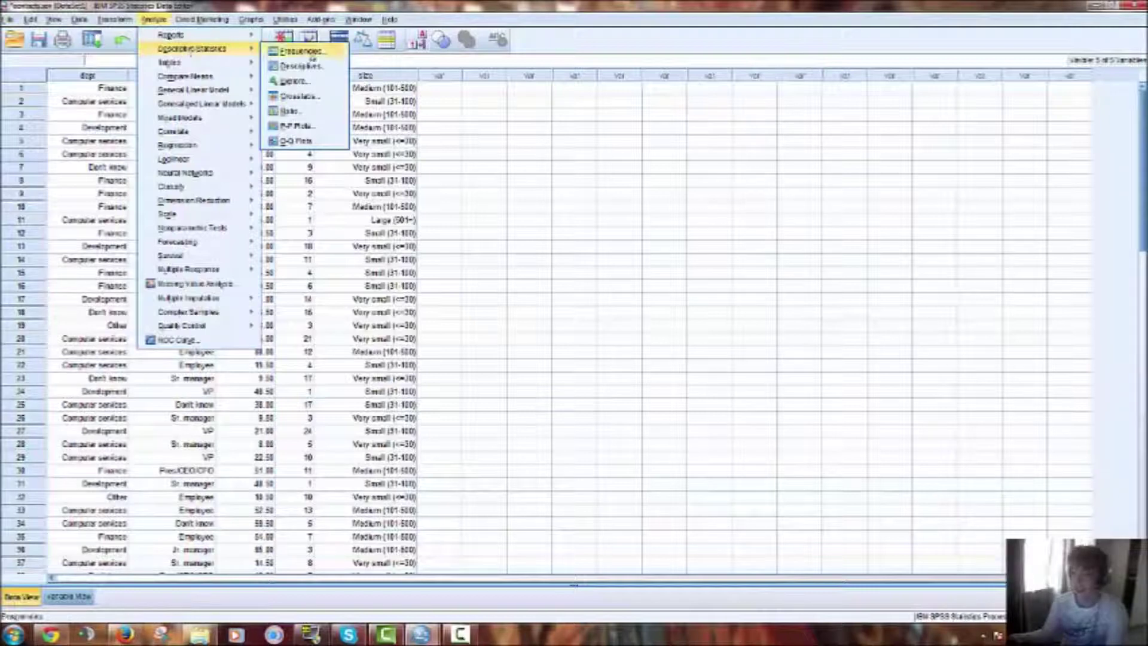
click(310, 52)
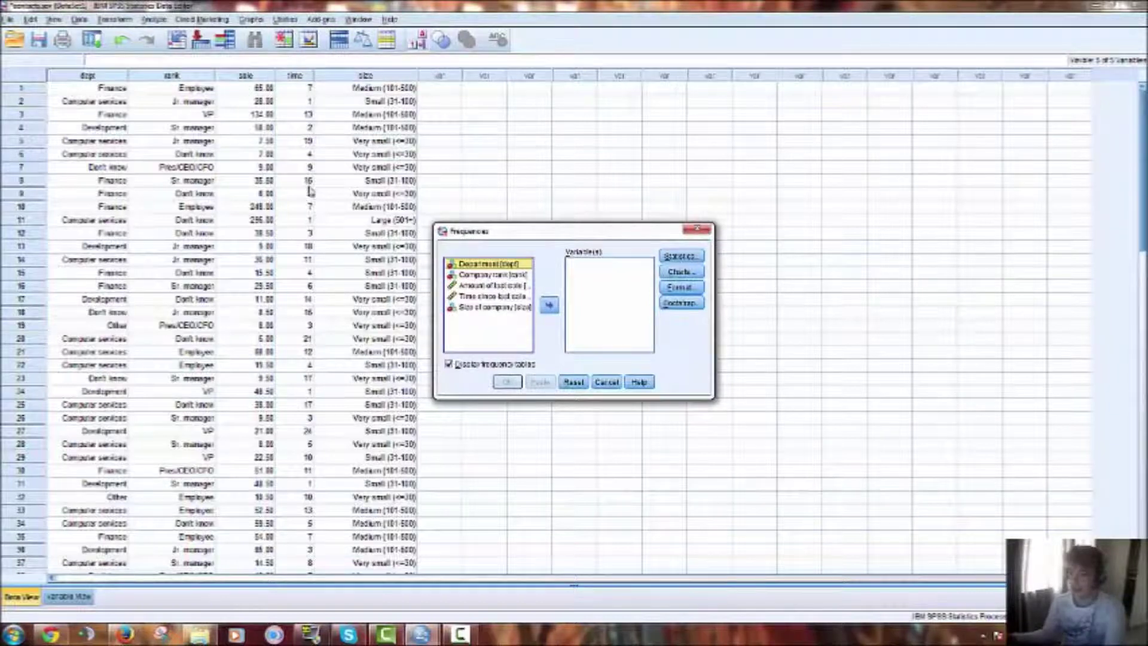
shift+click(509, 307)
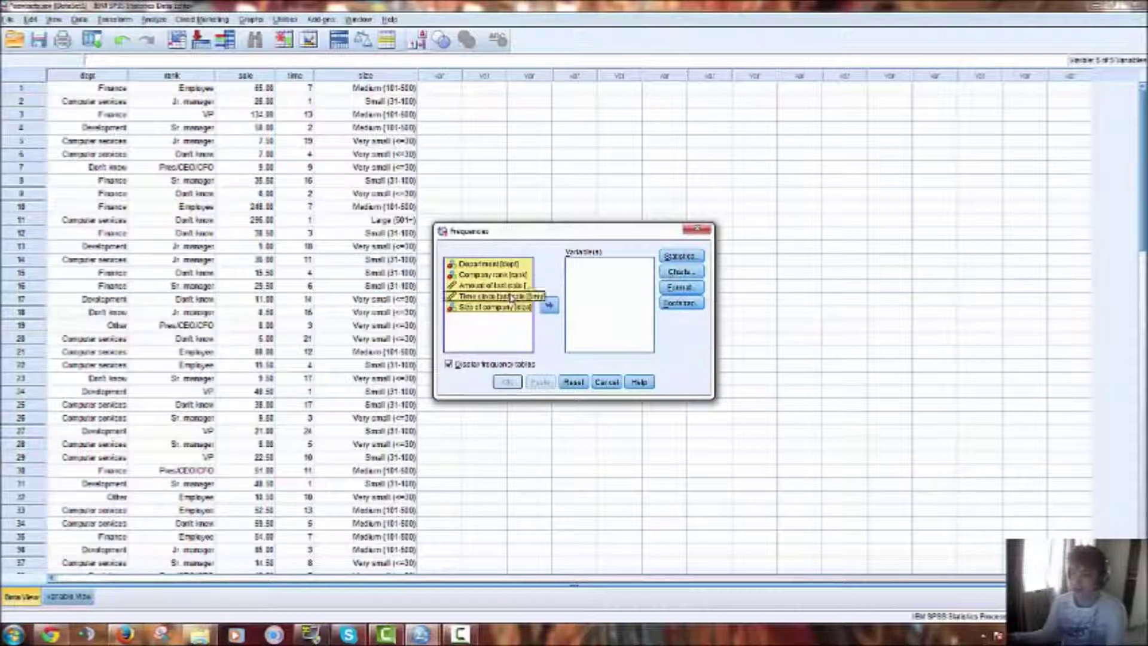
click(490, 296)
shift+click(490, 307)
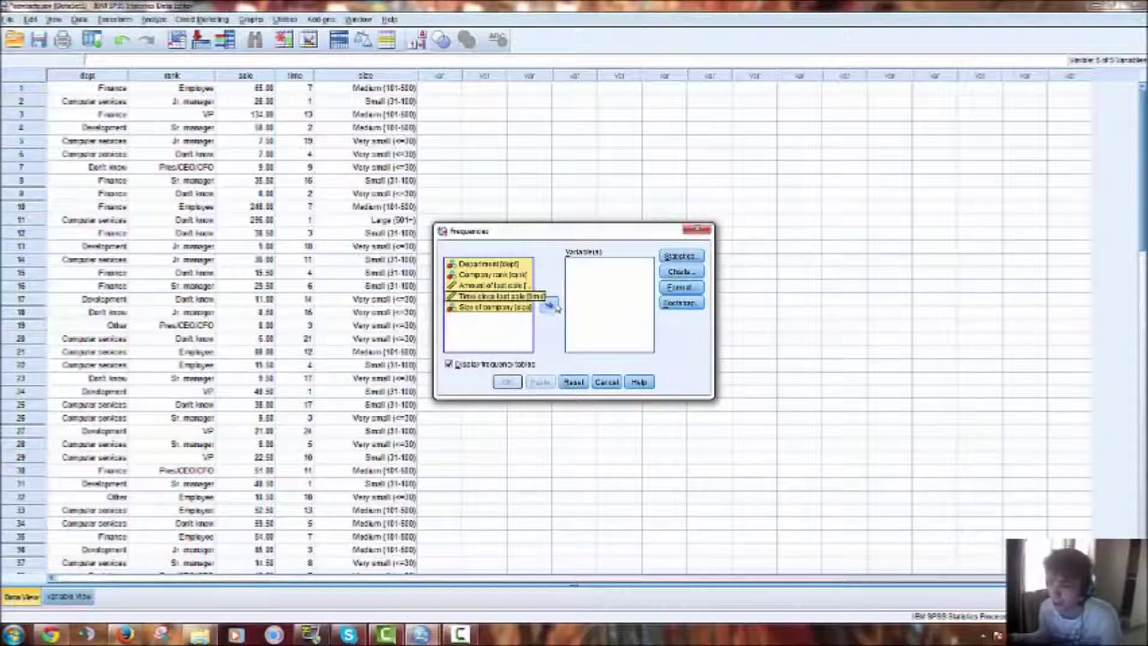
click(549, 305)
click(548, 305)
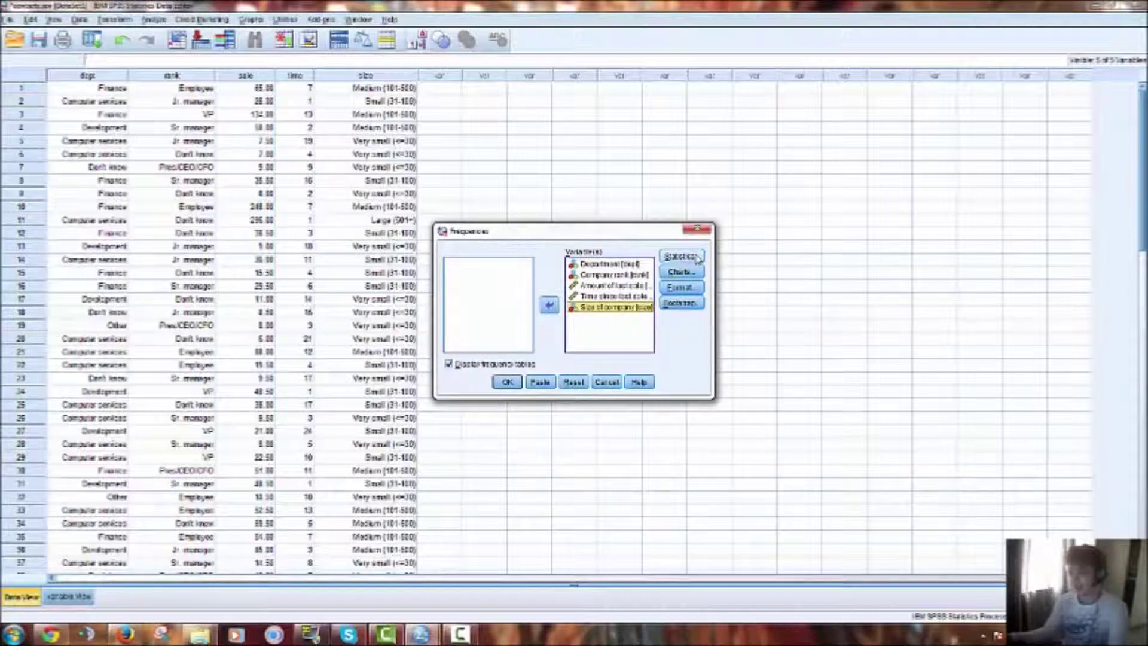
Request the mean, median, mode and sum in the Frequencies statistics options.
click(695, 257)
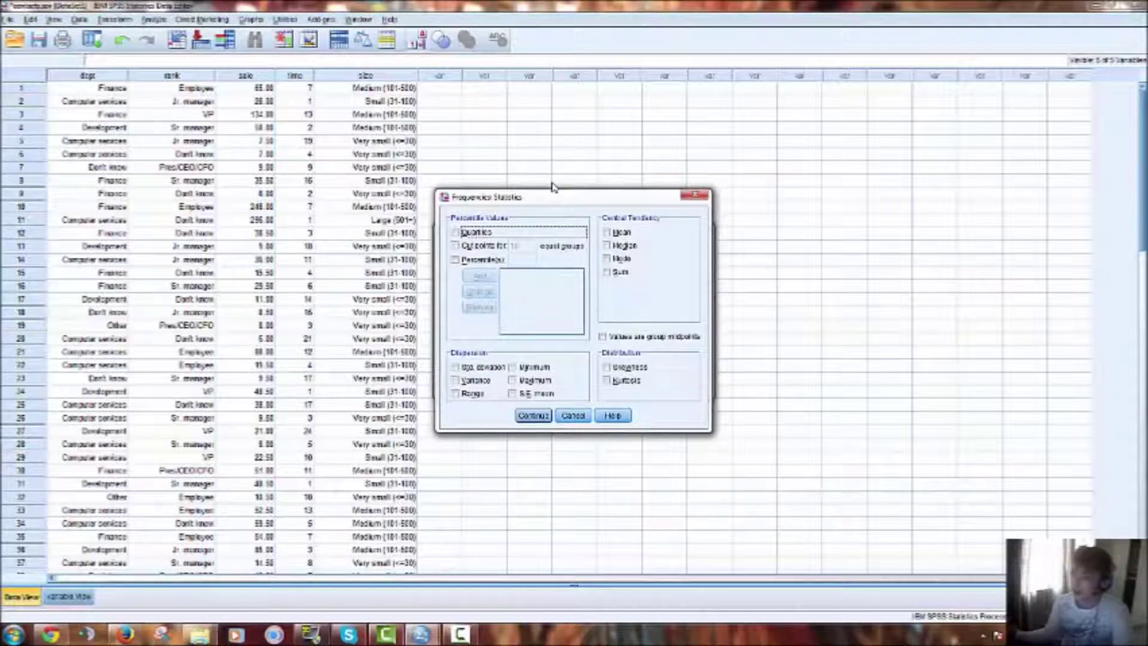
click(606, 233)
click(622, 246)
click(621, 258)
click(620, 272)
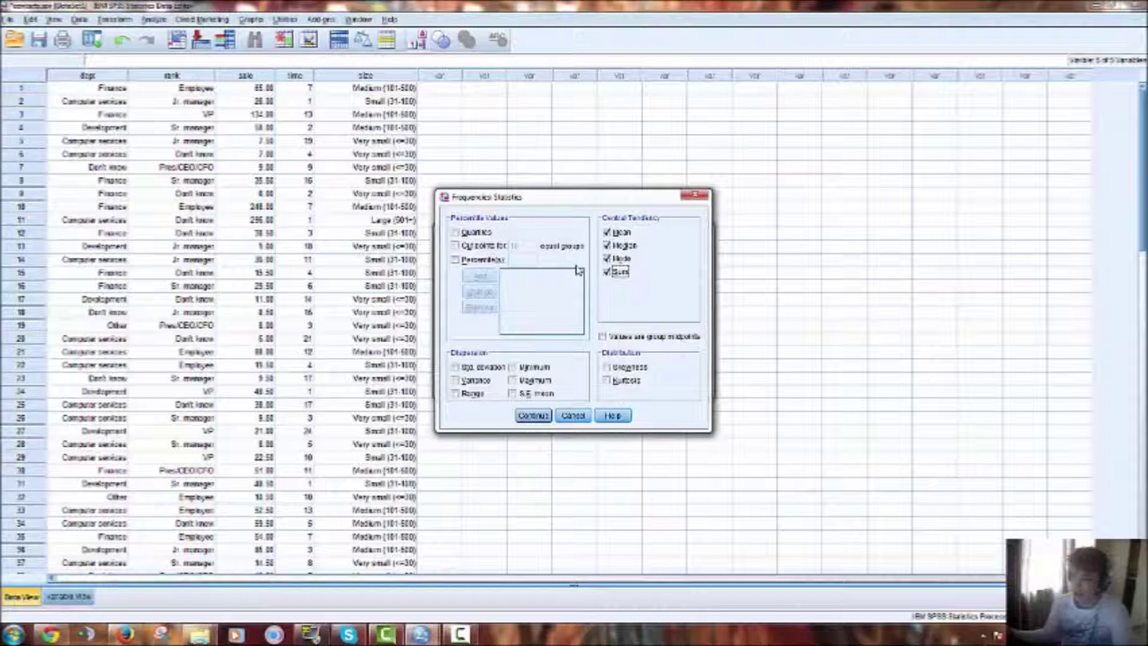
Include the range, minimum, maximum and standard deviation as dispersion statistics.
click(464, 394)
click(536, 367)
click(536, 380)
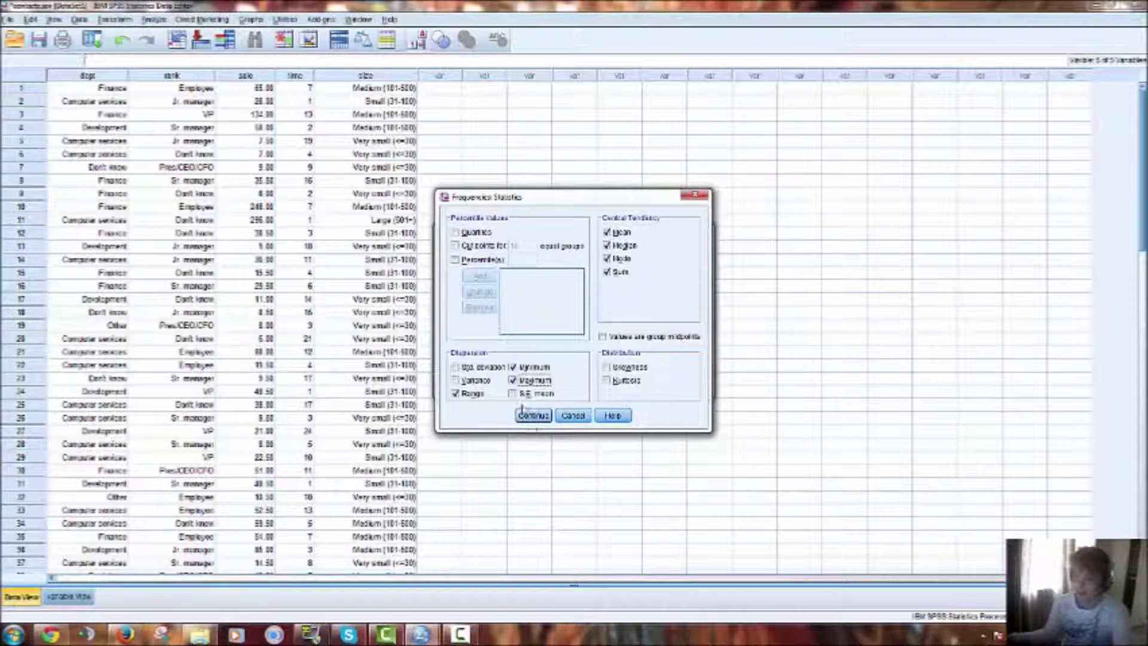
click(482, 367)
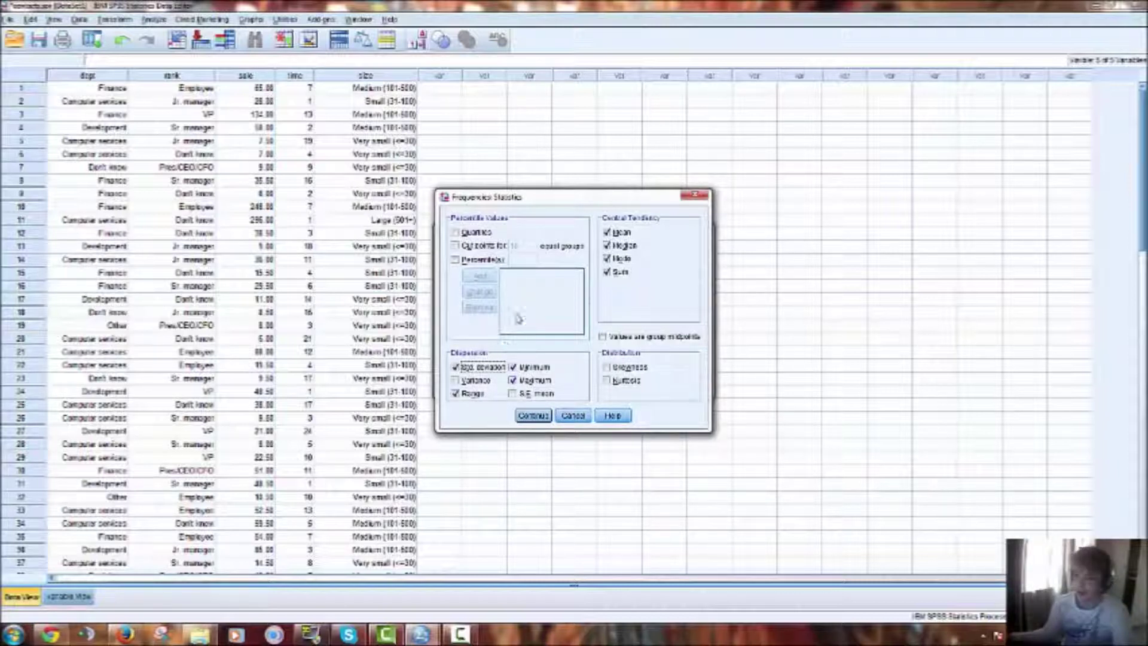
Try adding custom percentiles 1, 3 and 5 and the cut points for equal groups to the Frequencies statistics.
click(481, 261)
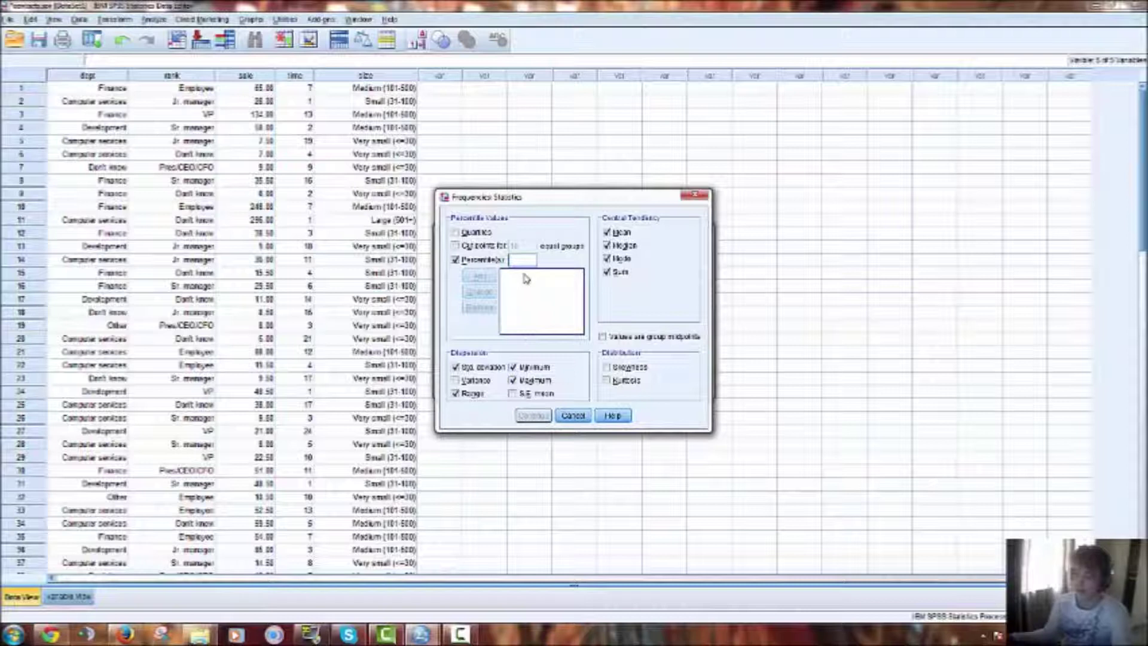
text(1)
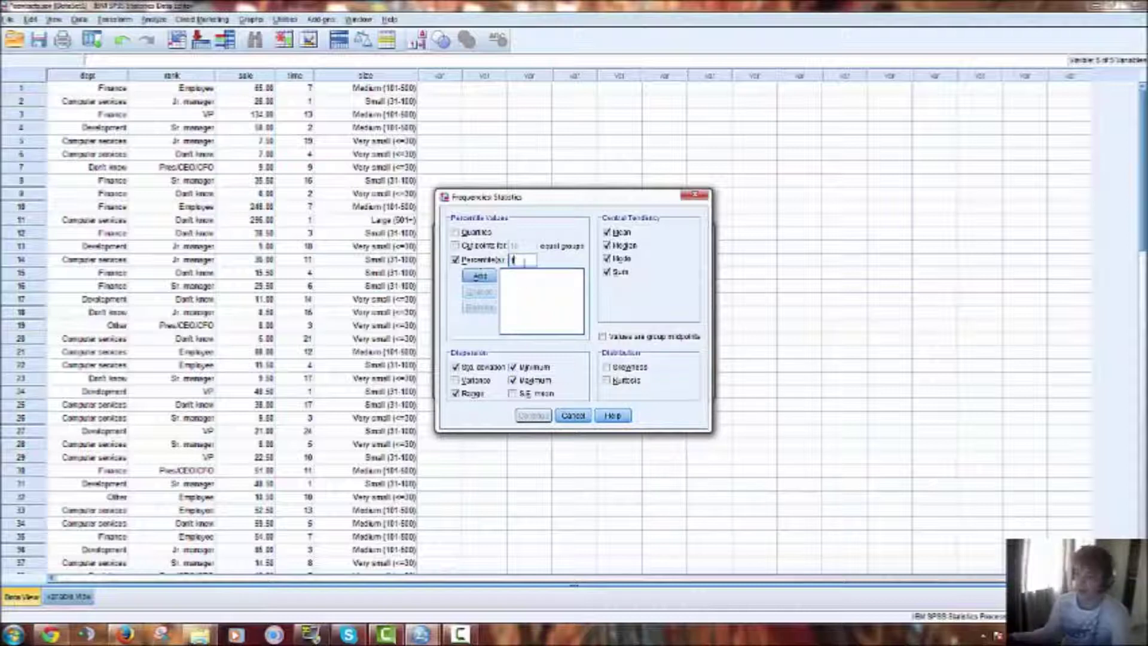
click(483, 278)
text(10)
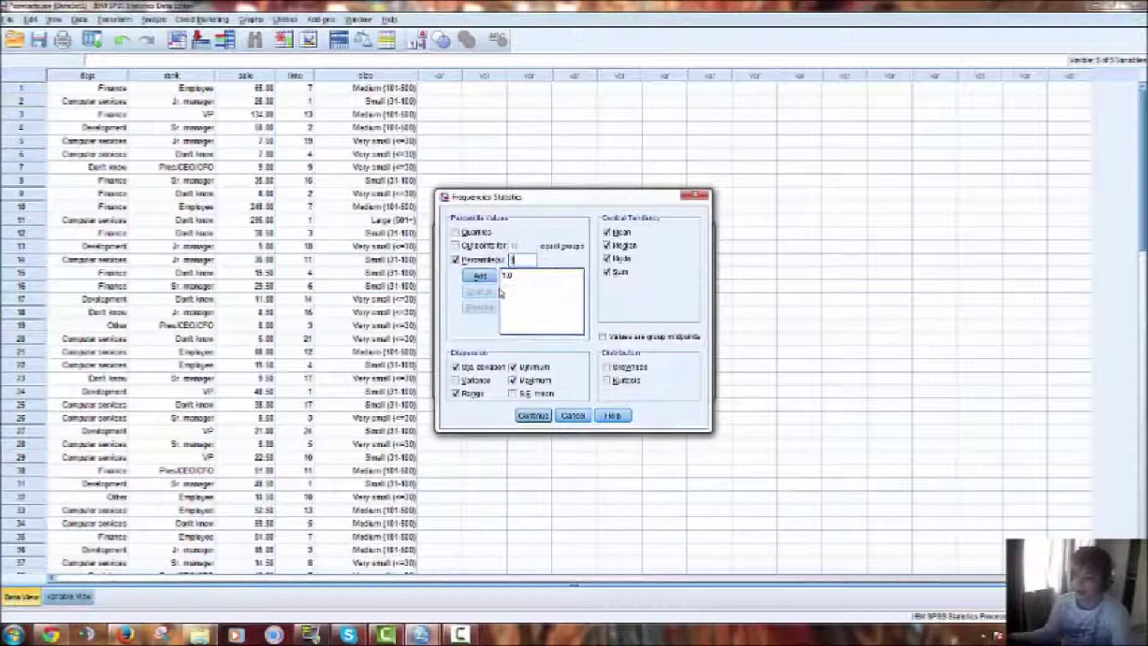
click(479, 276)
text(5)
click(479, 276)
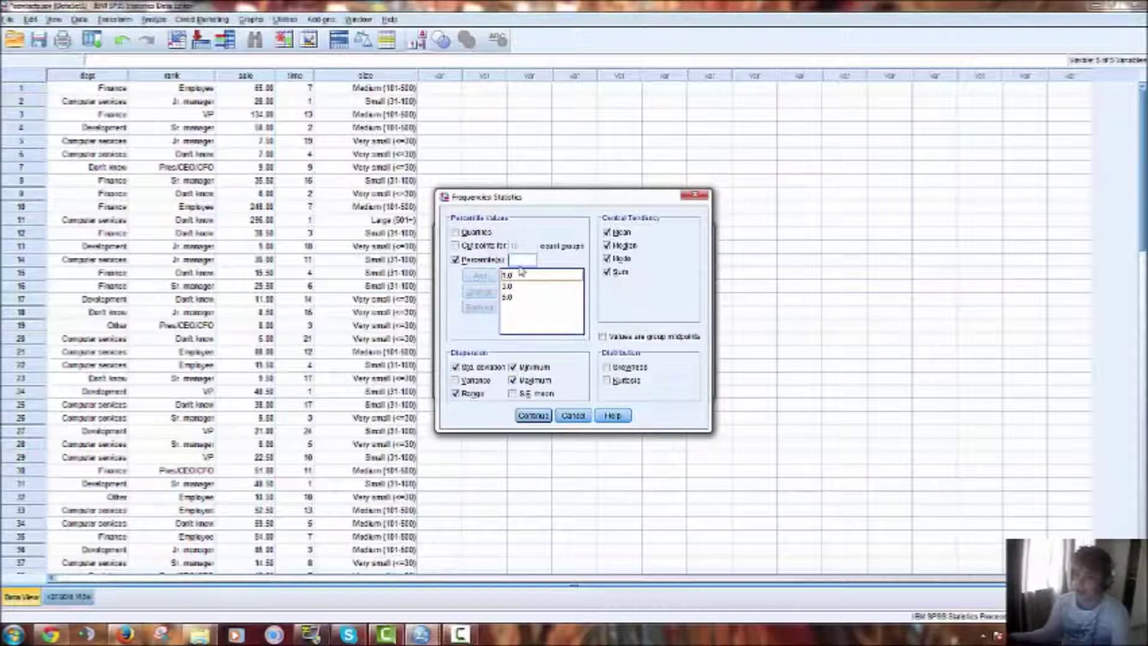
click(472, 246)
click(472, 247)
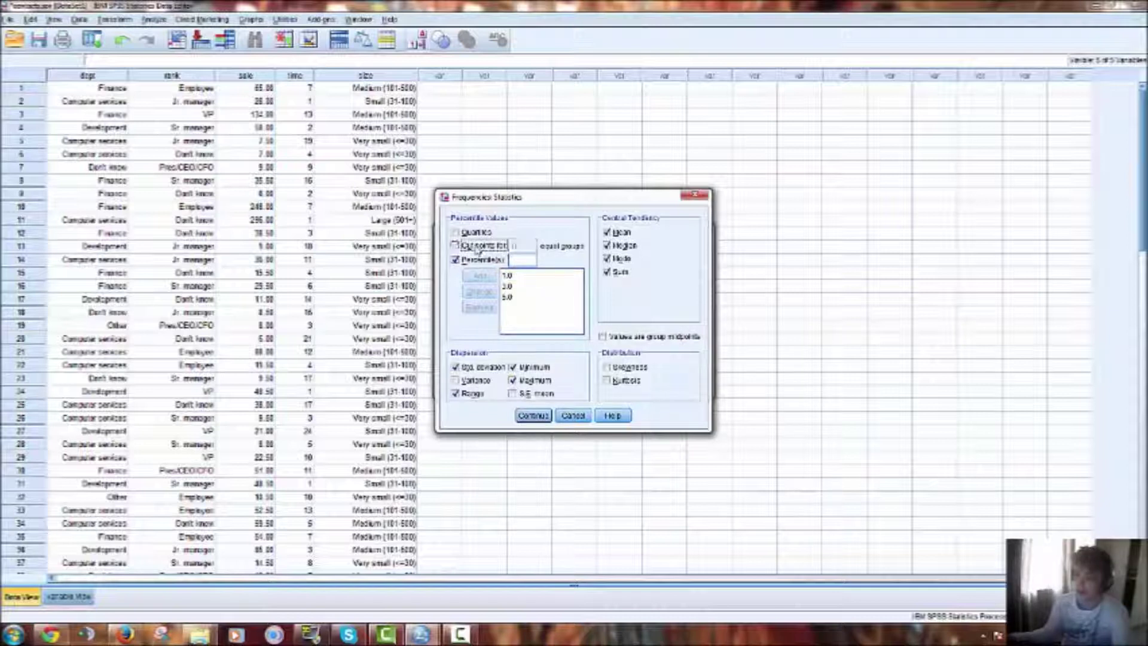
Request quartiles, leave custom percentiles disabled, and accept the Frequencies statistics options.
click(475, 232)
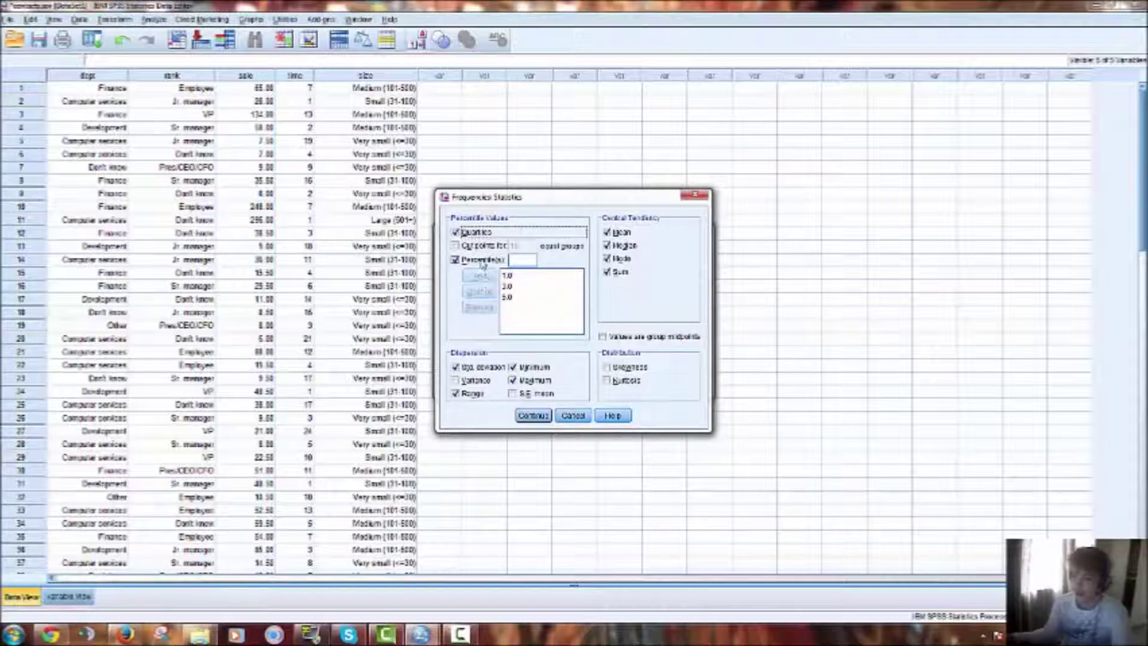
click(481, 259)
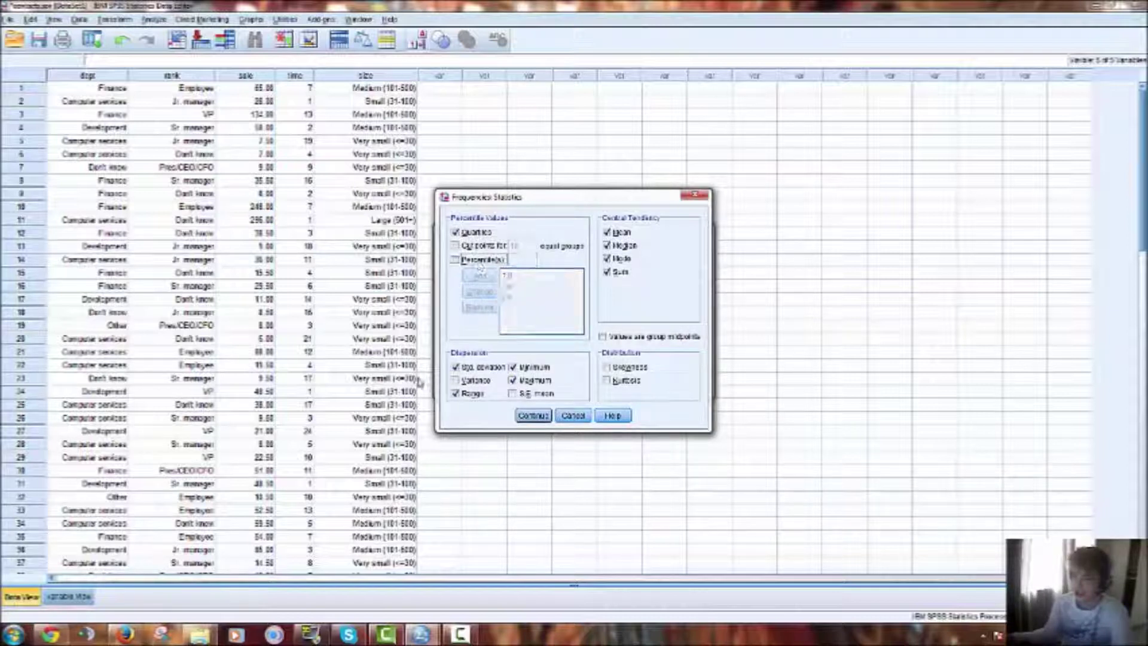
click(532, 415)
Add pie charts with percentages as the chart values and run the Frequencies analysis.
key(Tab)
key(space)
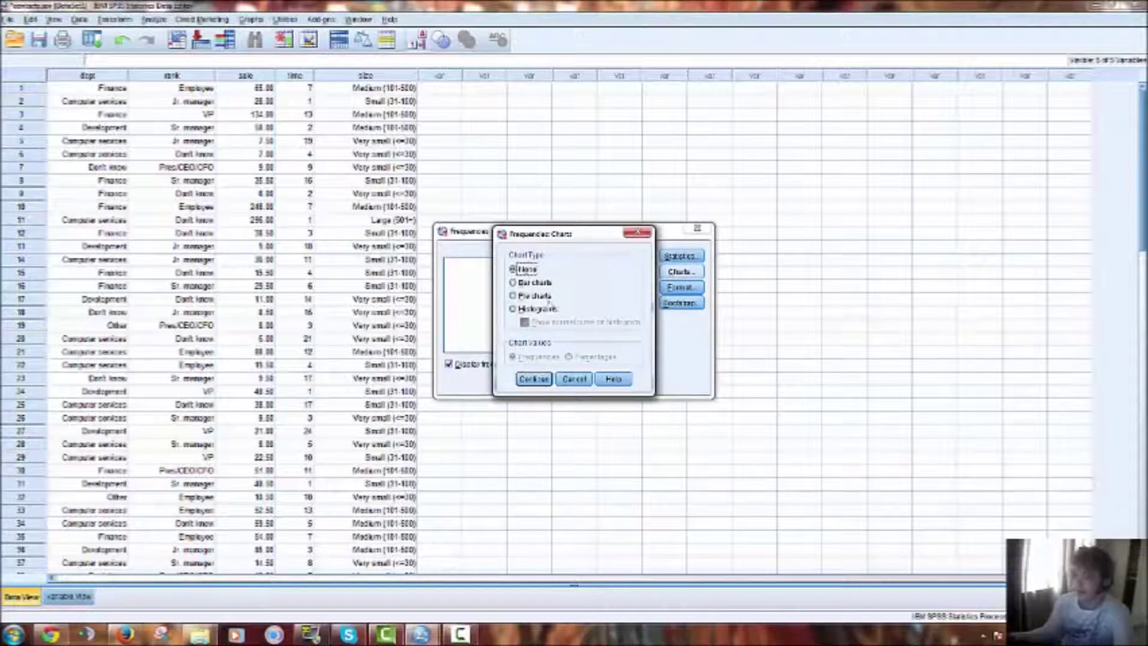
key(Down)
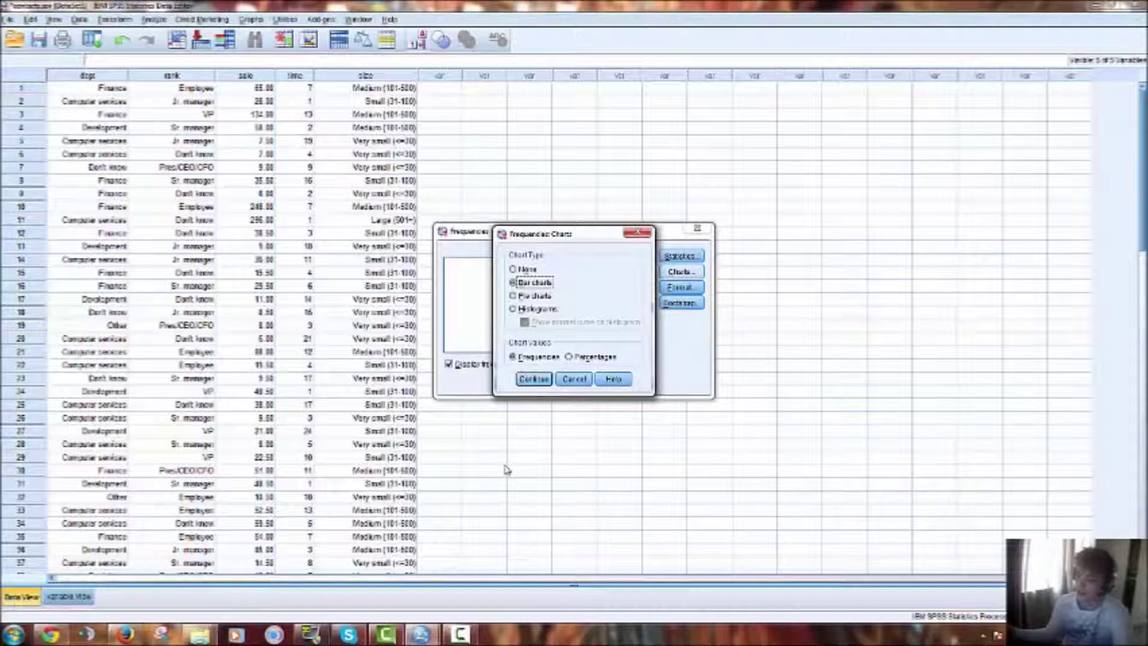
click(527, 310)
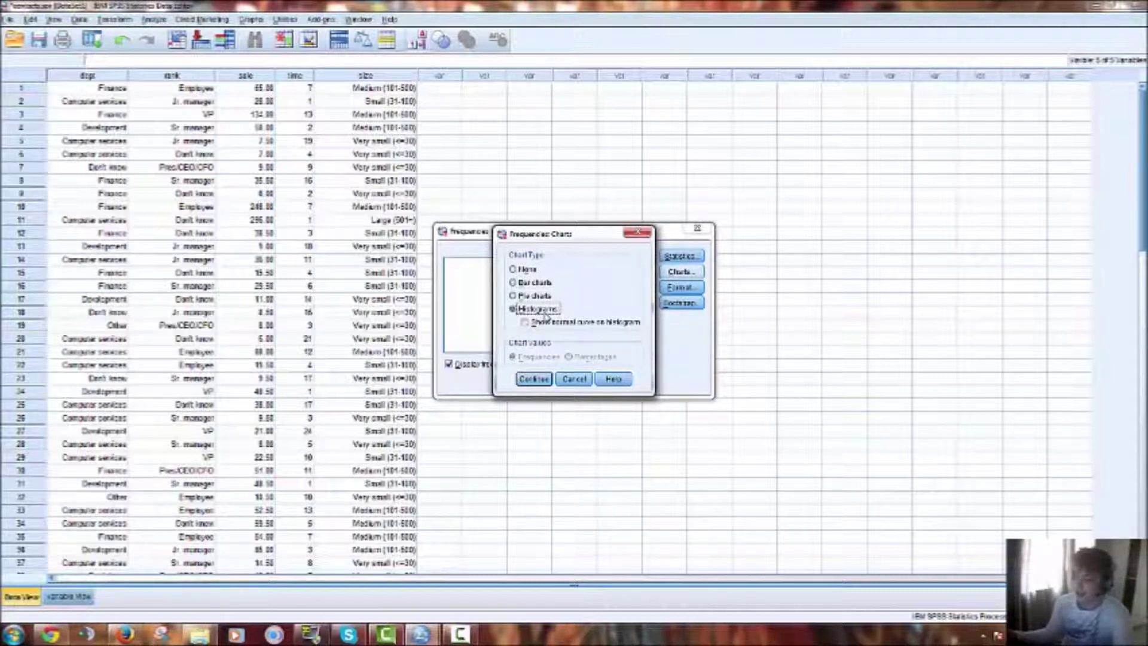
click(514, 295)
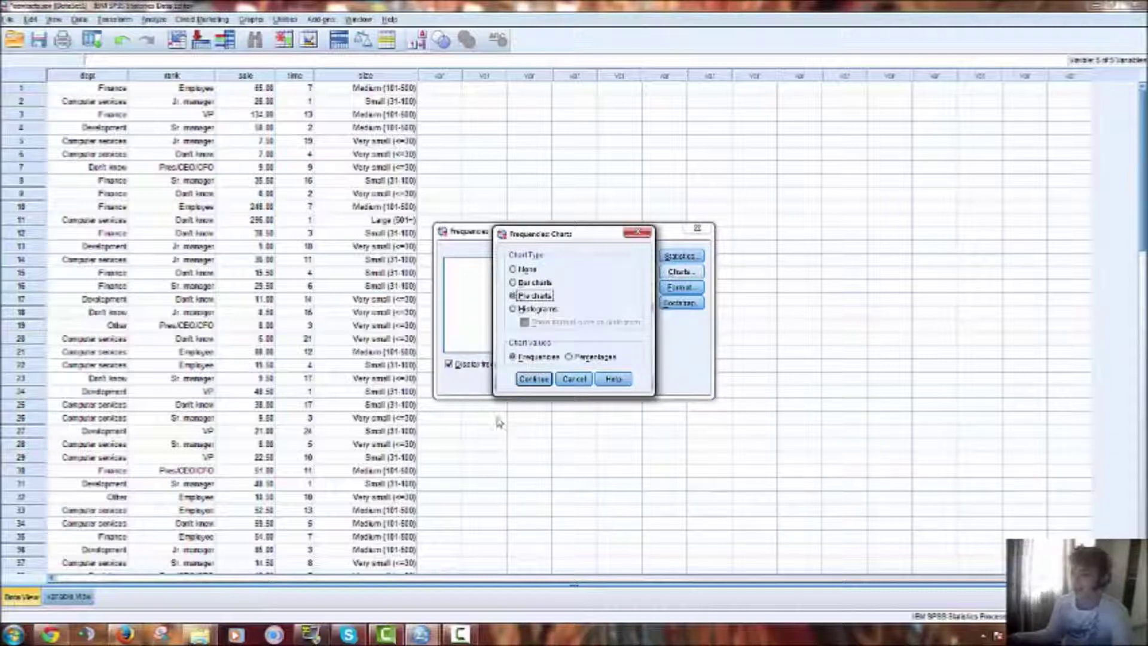
click(569, 357)
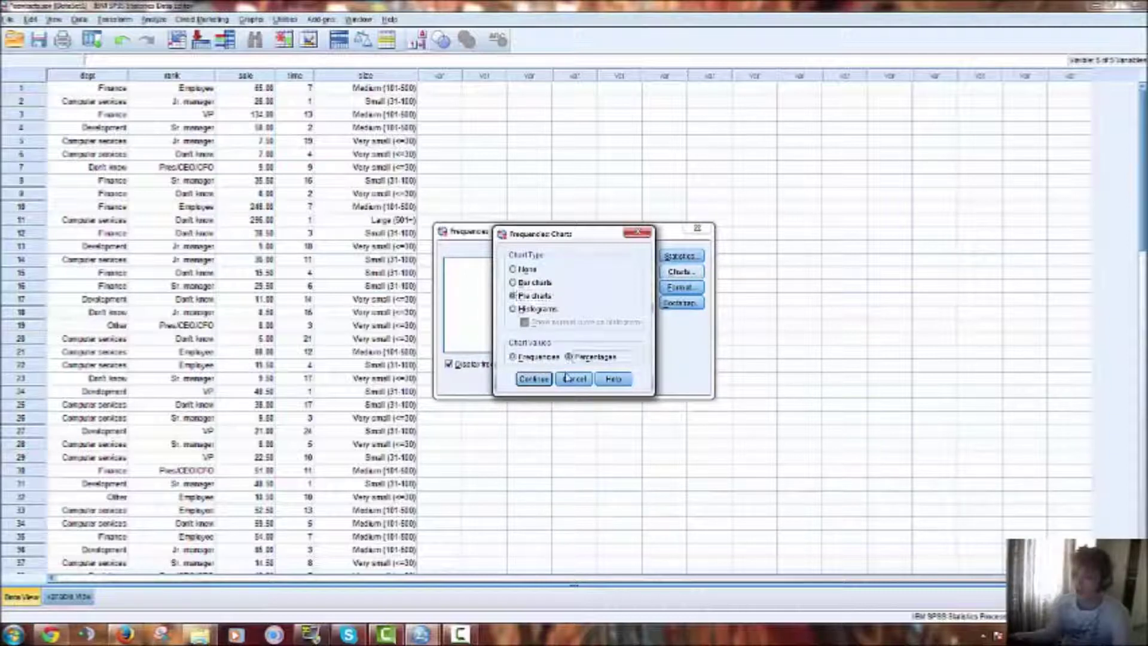
click(527, 381)
click(507, 383)
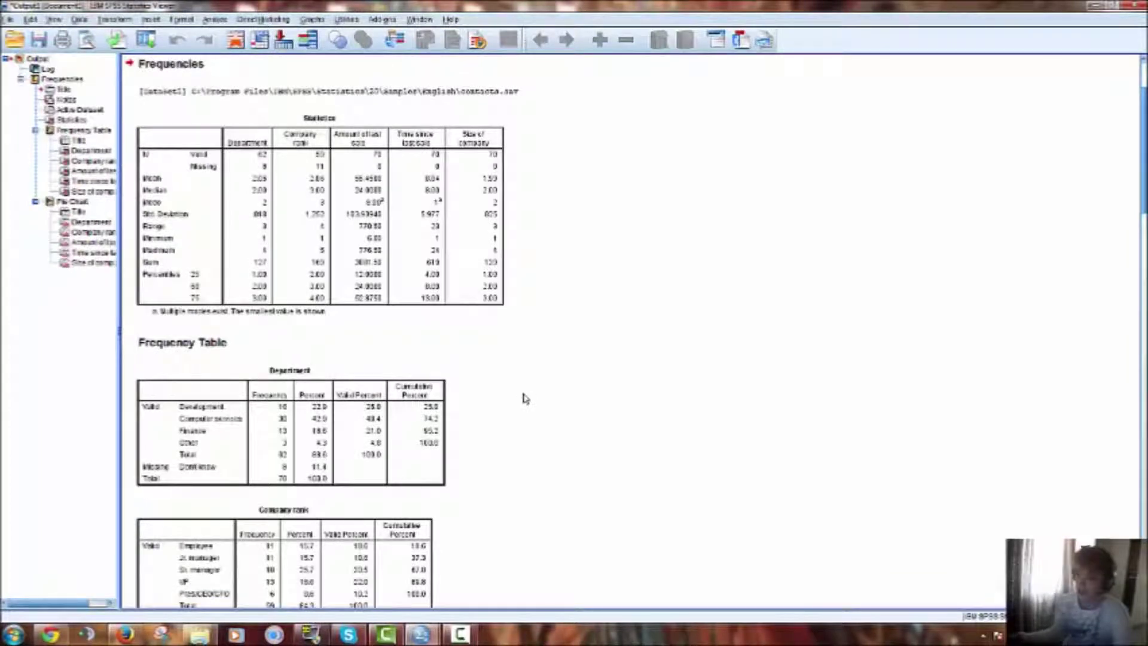
Review the Statistics table and the first frequency tables, briefly moving the output window aside to see the data sheet.
scroll(630, 223, down, 3)
scroll(630, 223, up, 6)
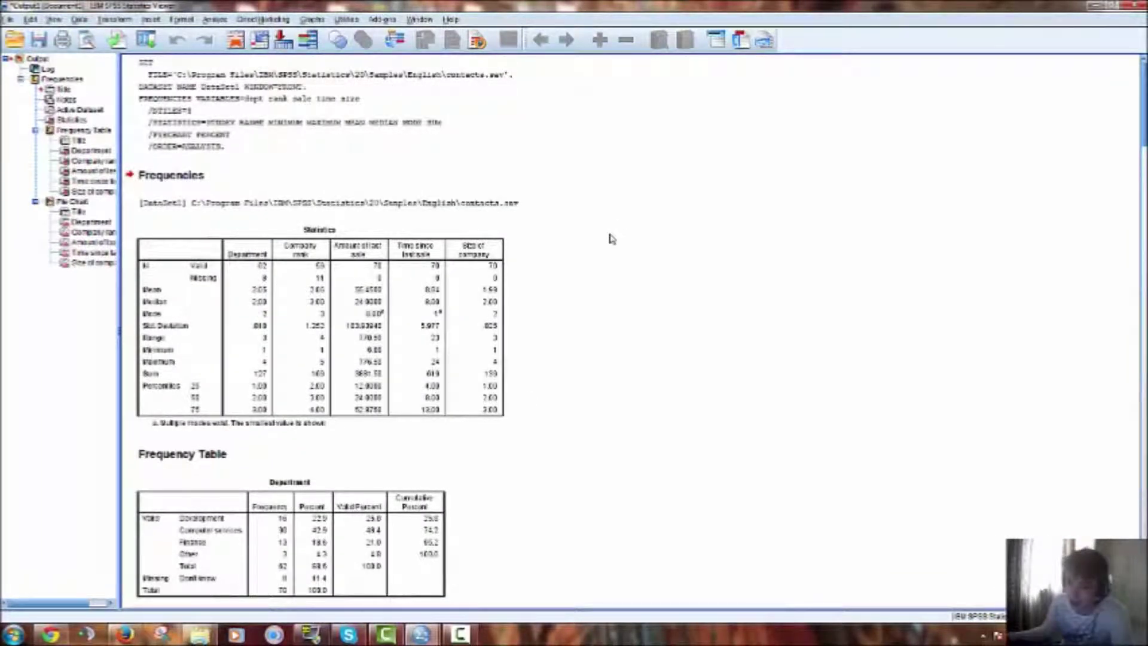
scroll(610, 245, down, 5)
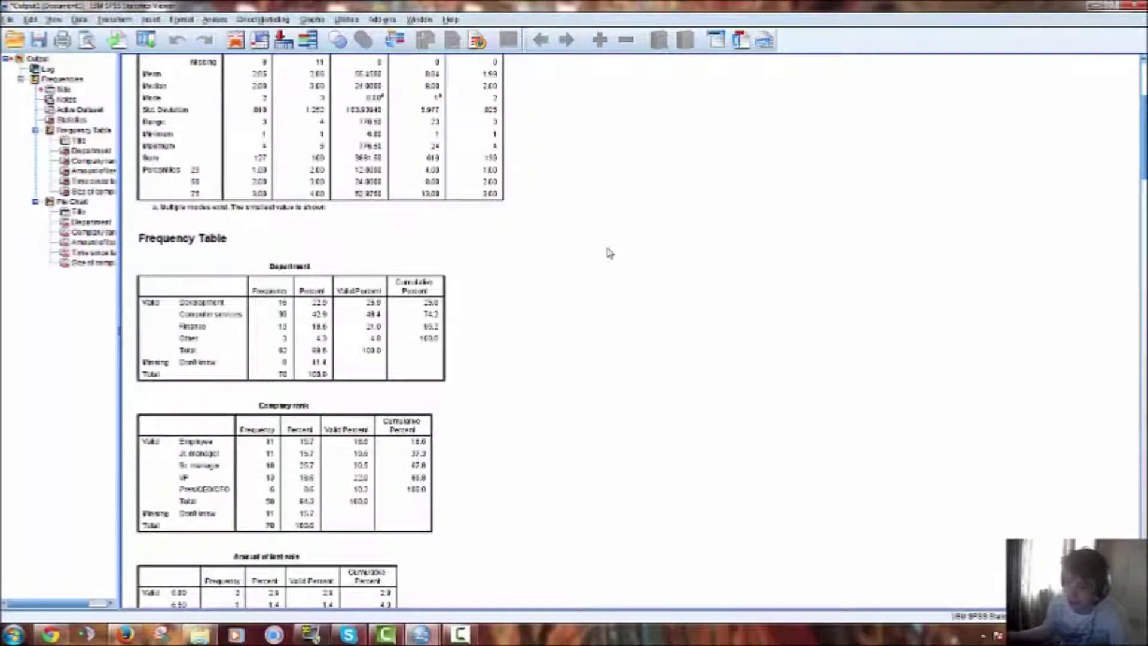
scroll(608, 252, down, 1)
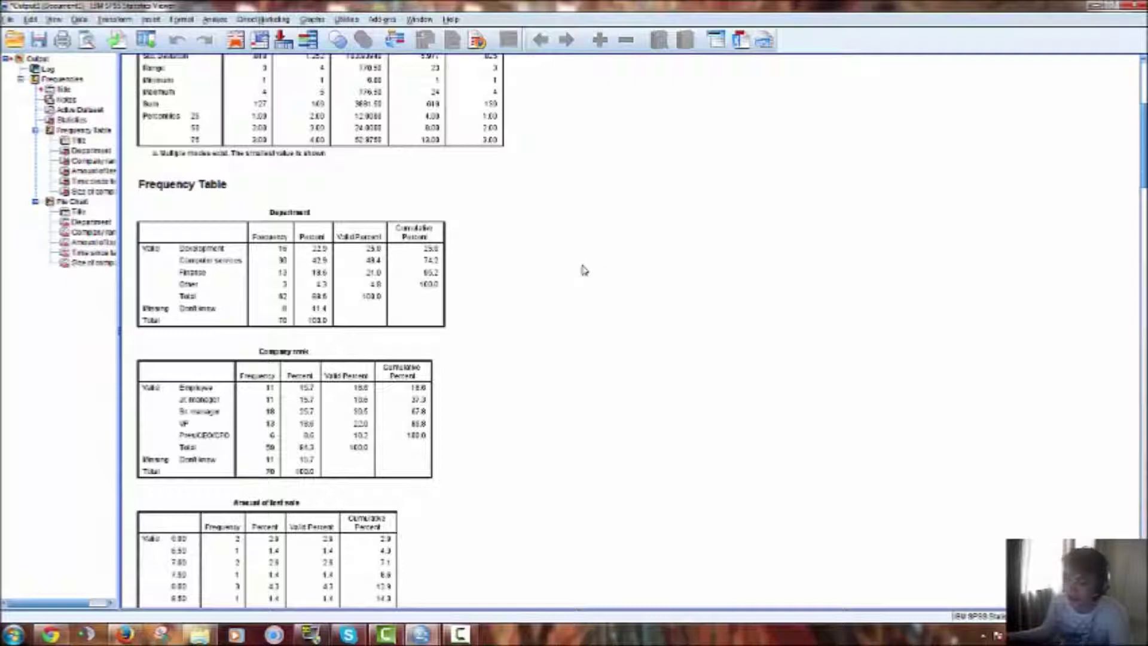
drag(469, 6, 793, 296)
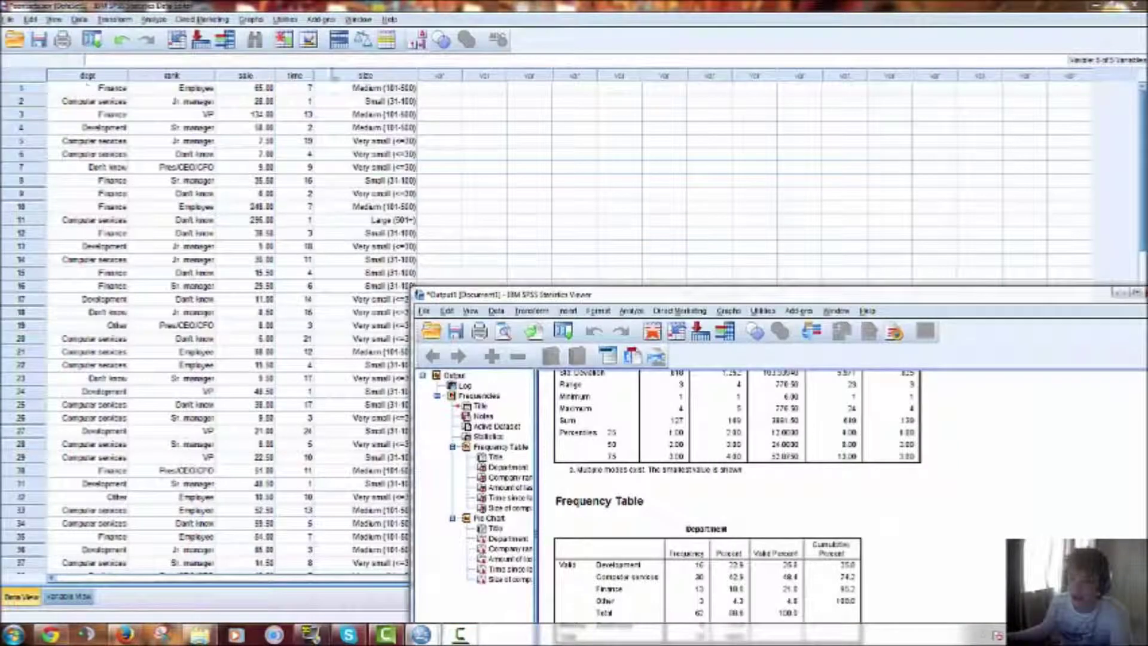
drag(735, 295, 720, 3)
Browse the remaining frequency tables and the pie charts in the output.
scroll(680, 370, down, 10)
scroll(681, 373, down, 15)
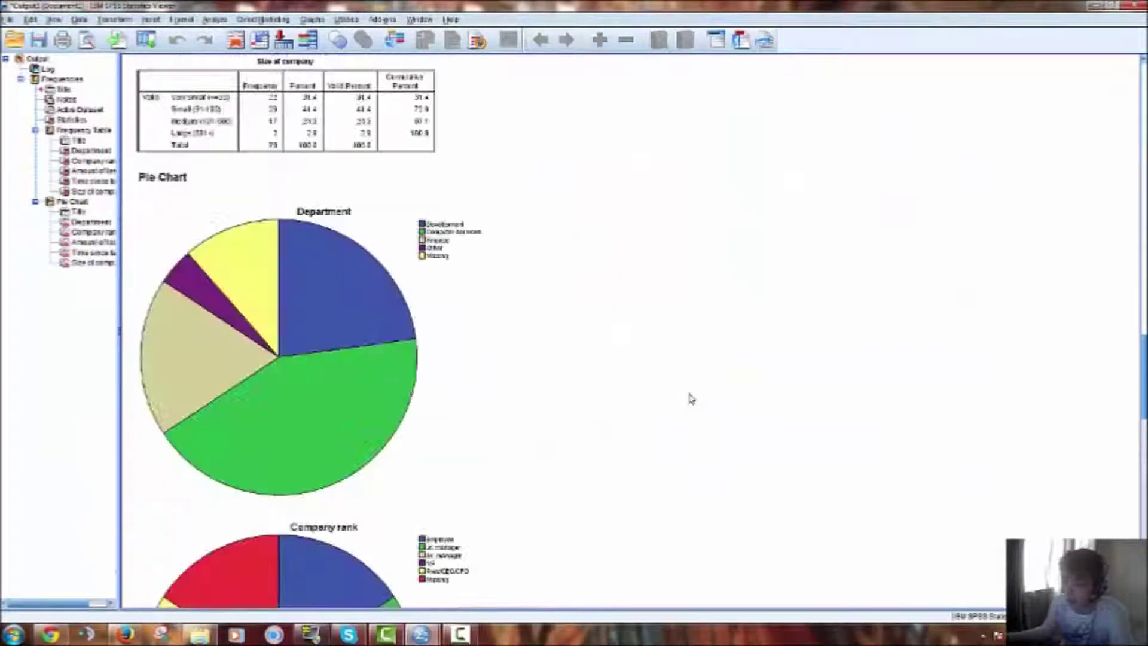
scroll(691, 406, down, 6)
scroll(694, 395, up, 12)
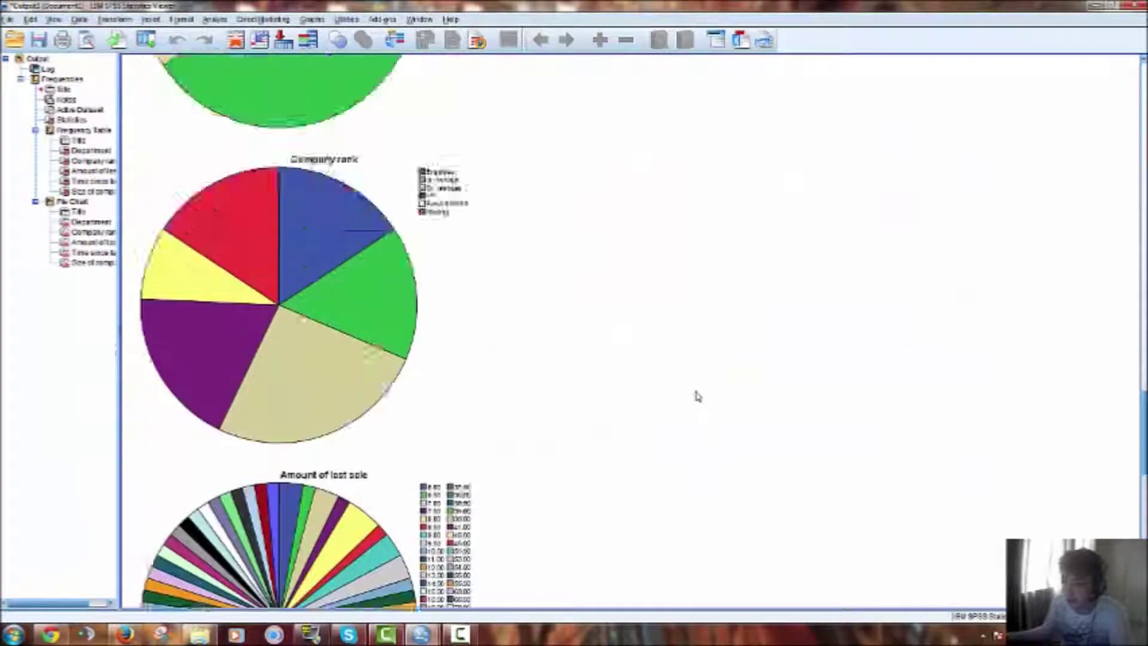
scroll(707, 391, down, 5)
scroll(705, 393, up, 4)
scroll(705, 395, down, 3)
scroll(706, 394, down, 2)
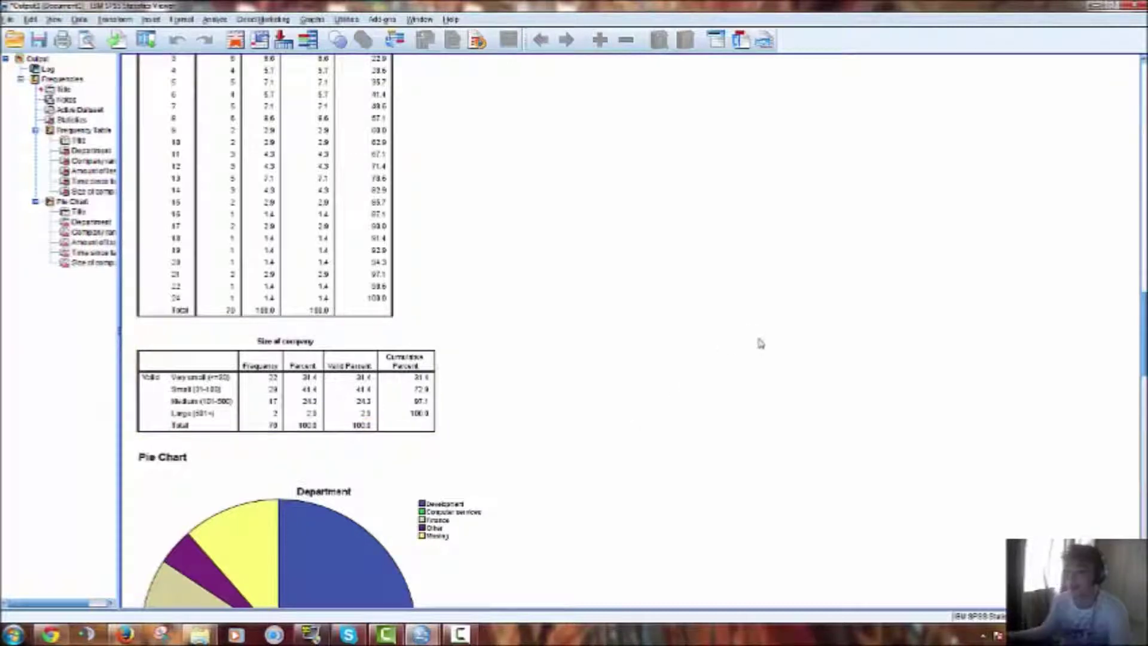
scroll(737, 358, down, 10)
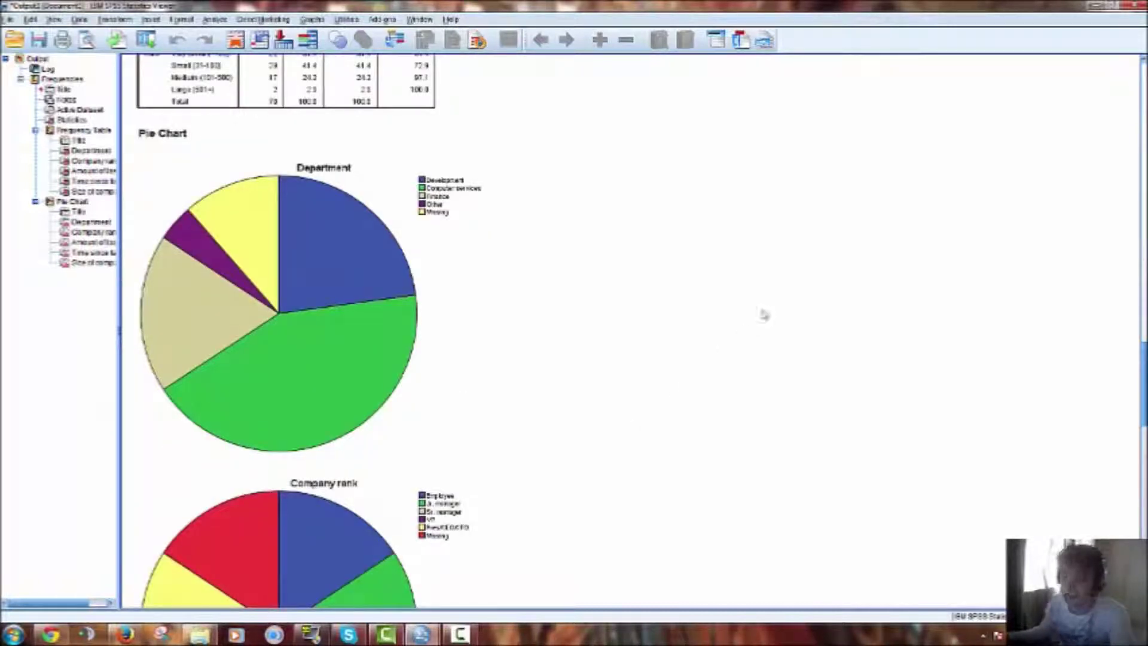
Revisit the Statistics table at the start of the output and return to the Department pie chart.
scroll(776, 305, up, 15)
scroll(760, 305, up, 15)
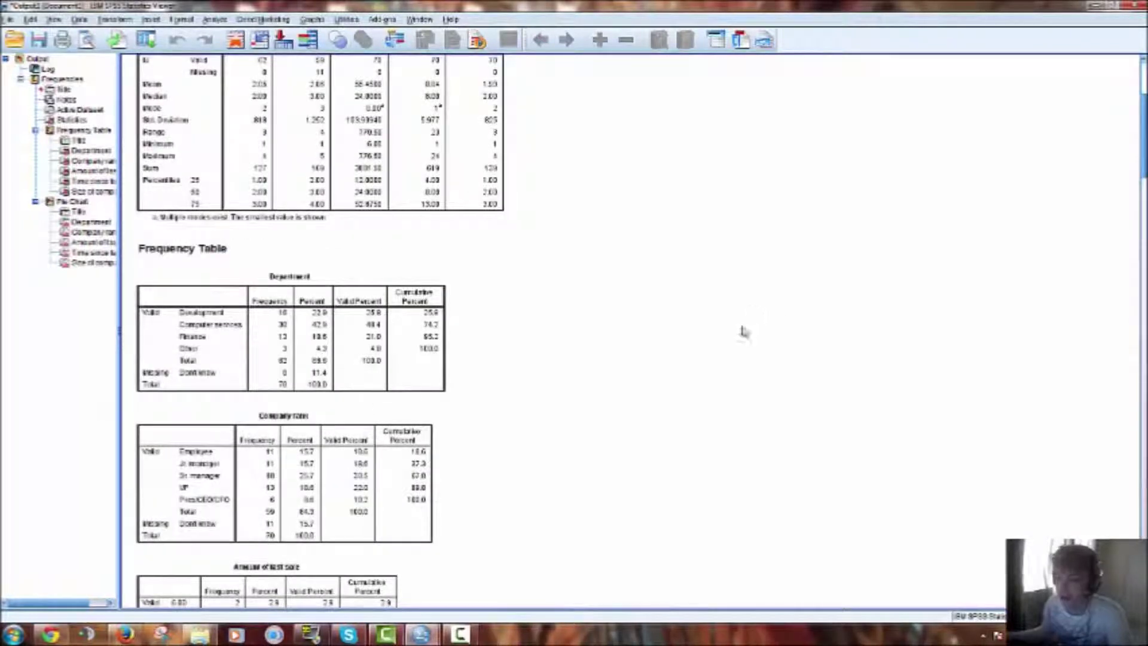
scroll(725, 352, up, 3)
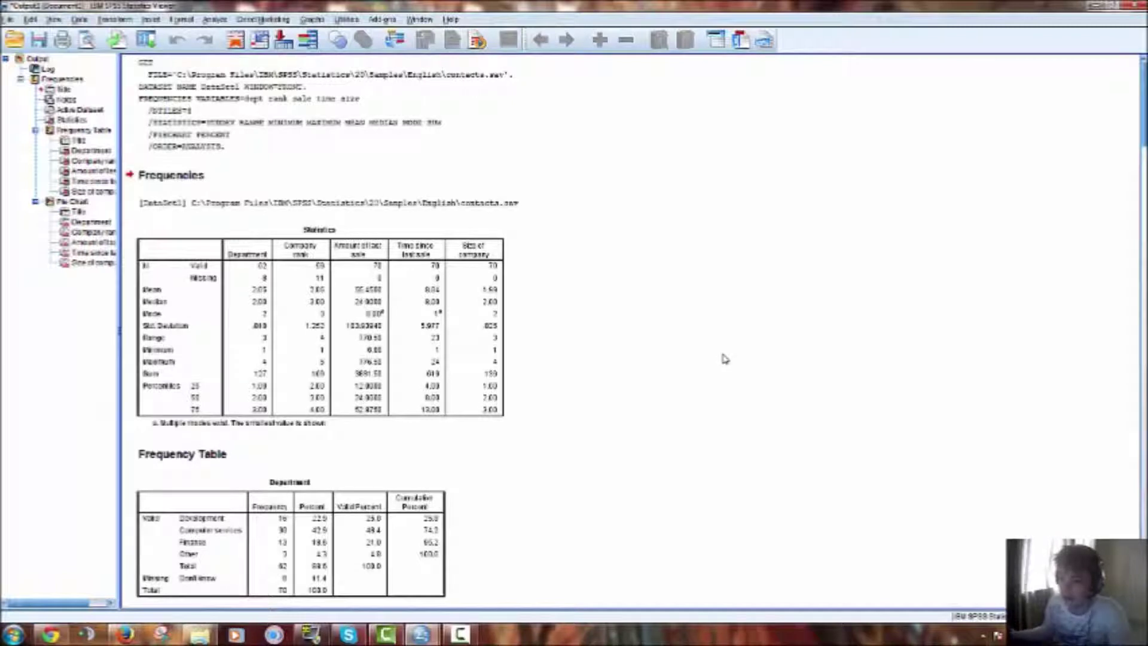
scroll(720, 353, down, 20)
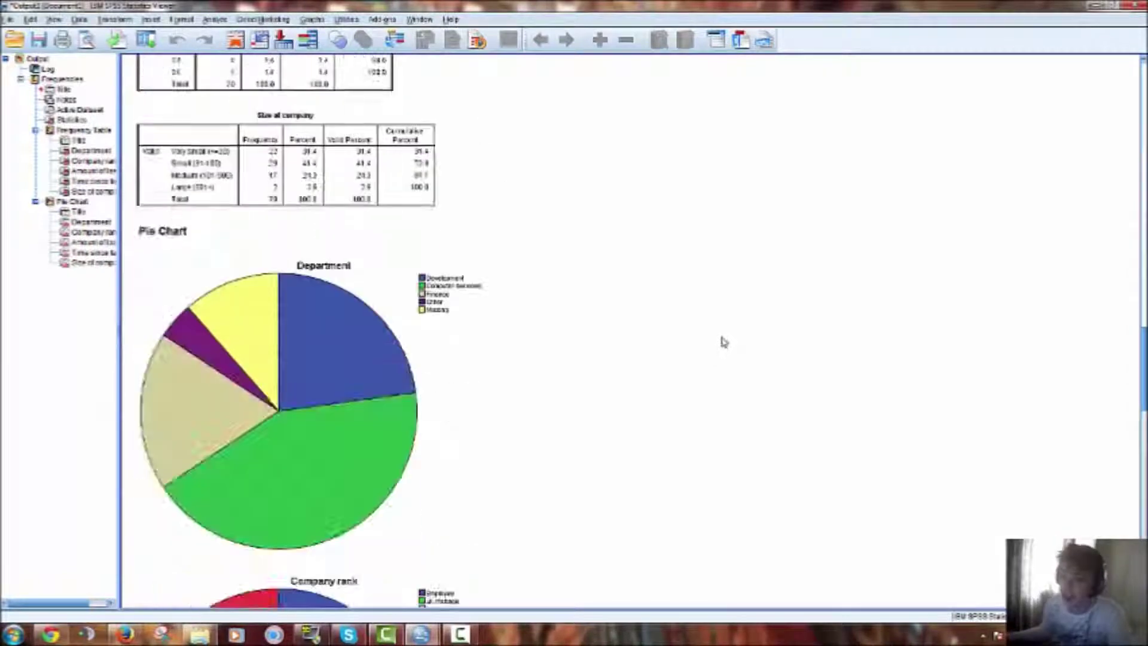
scroll(721, 336, down, 1)
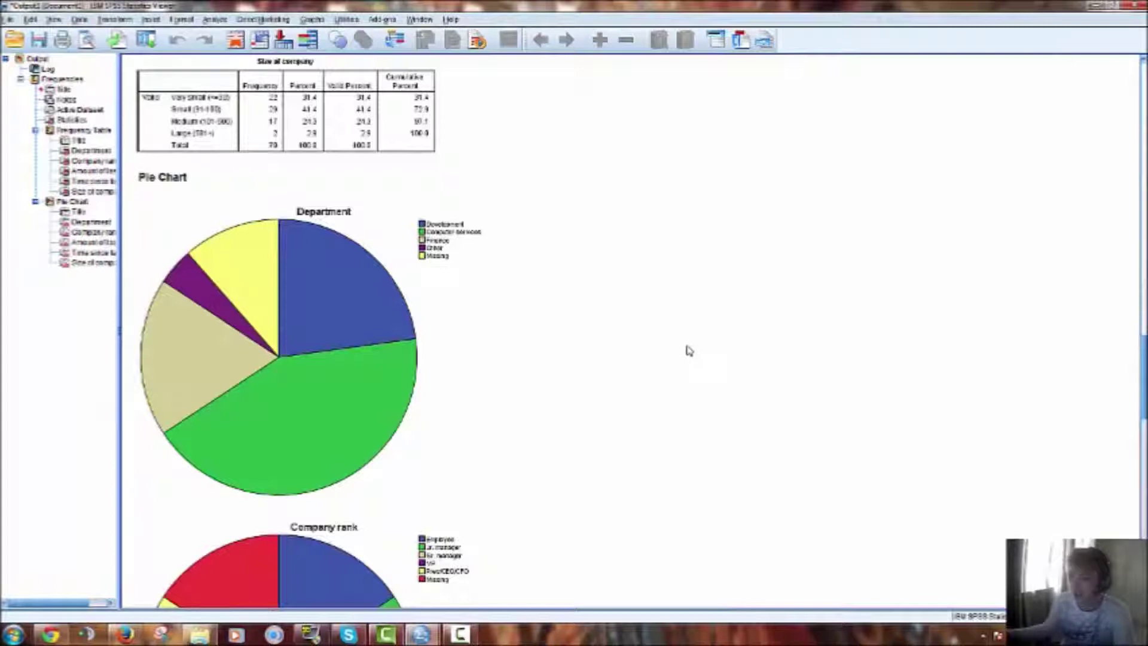
Examine the Department pie chart and its legend, glancing at the Company rank chart for comparison.
click(500, 270)
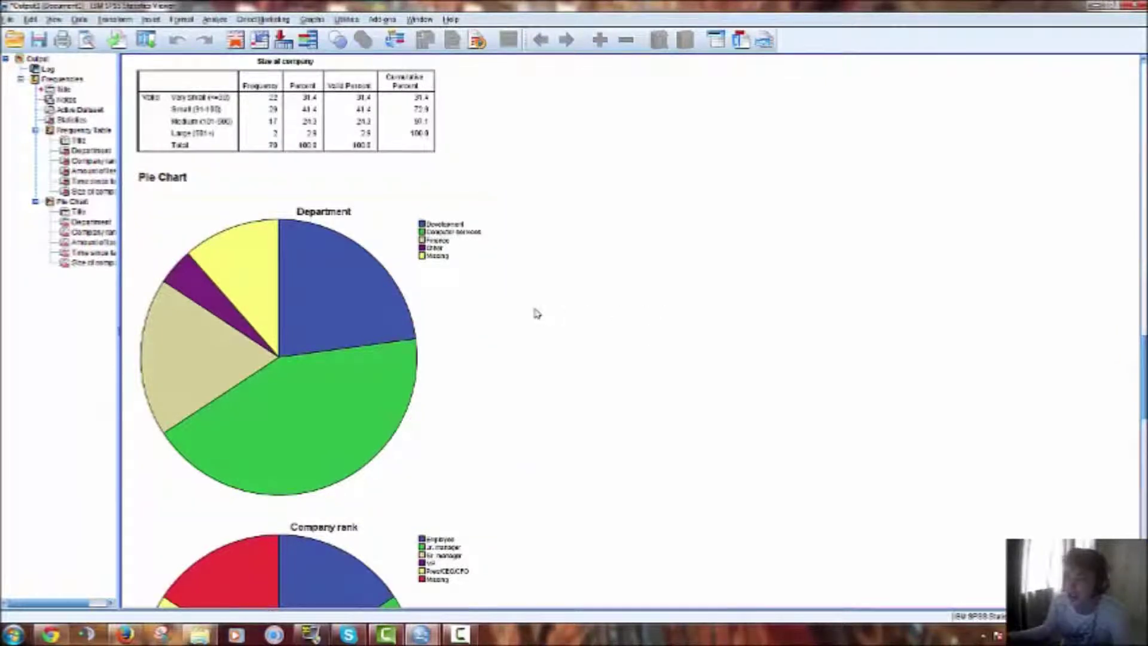
scroll(358, 350, down, 4)
scroll(358, 351, down, 1)
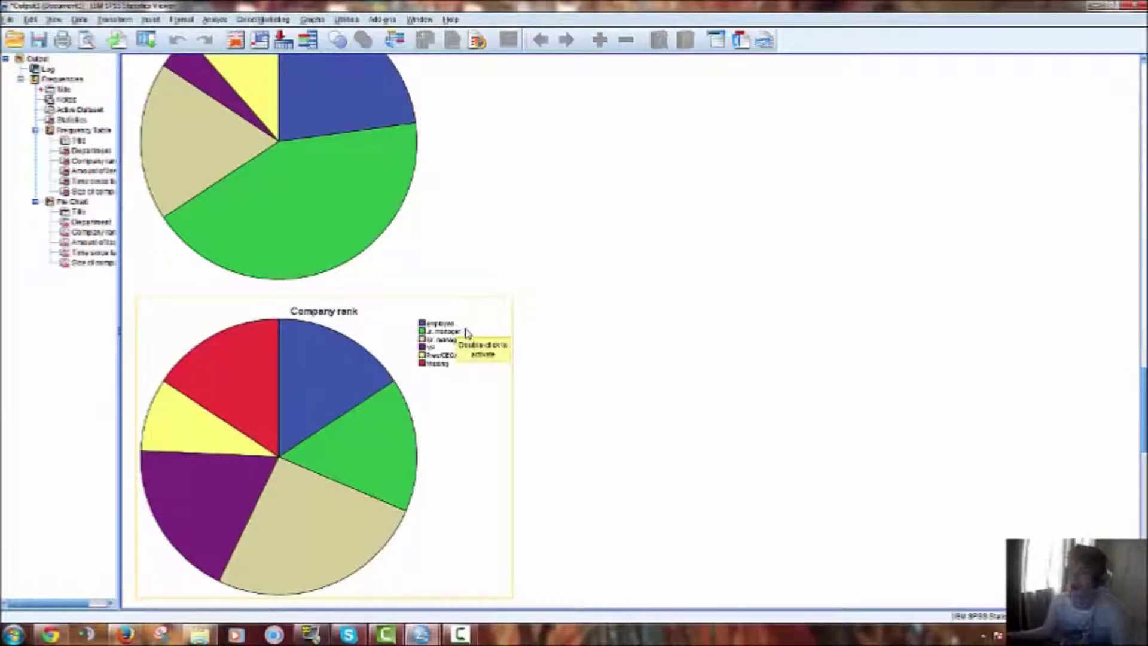
scroll(610, 443, up, 2)
click(333, 239)
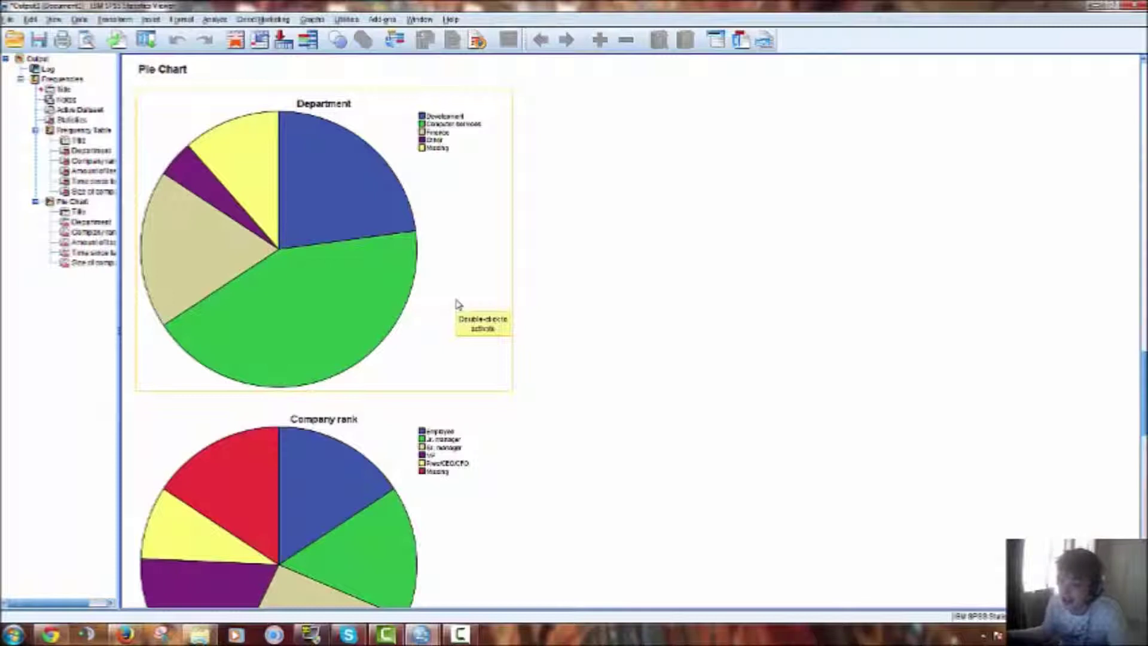
click(531, 299)
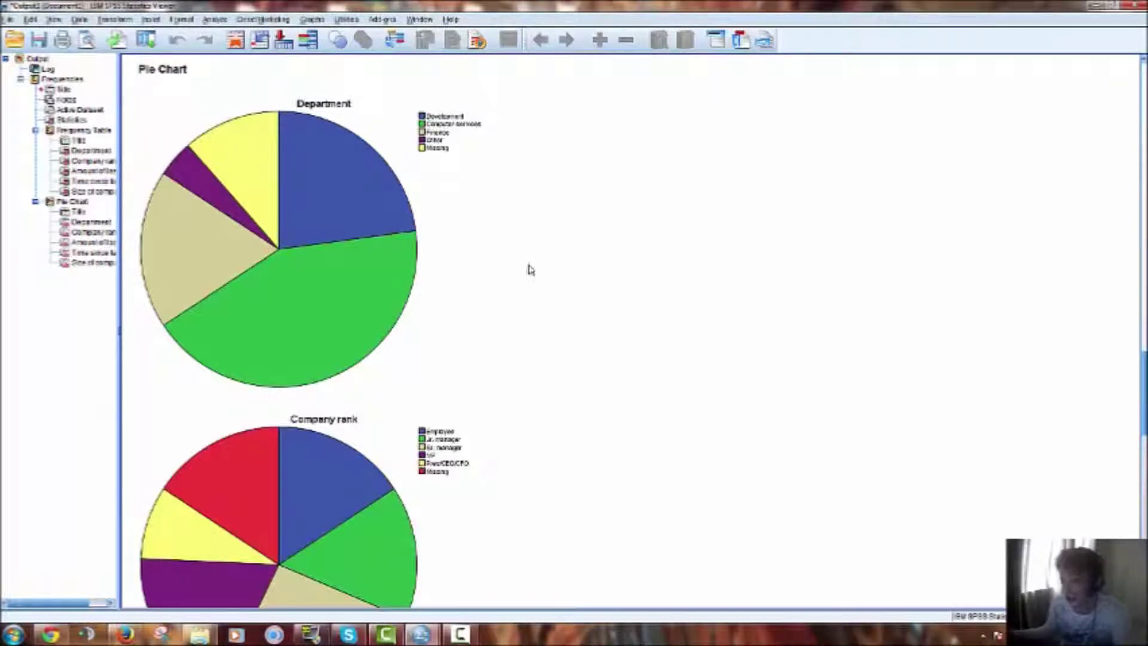
Examine the slices and legend of the Company rank pie chart.
scroll(531, 269, down, 3)
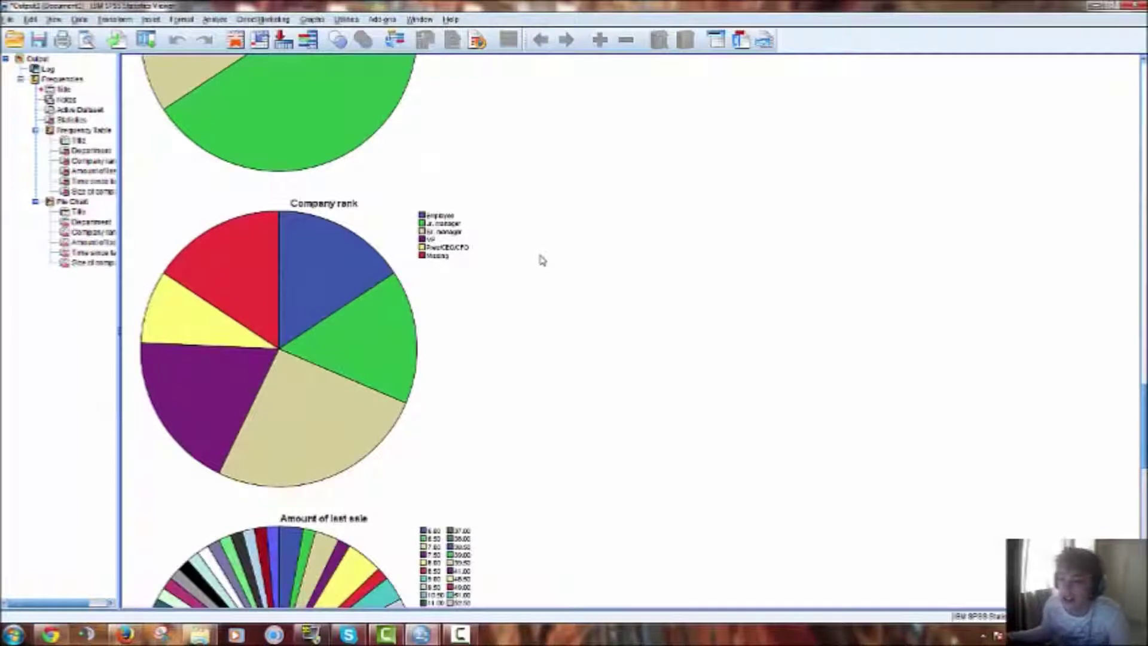
click(366, 256)
scroll(367, 256, down, 2)
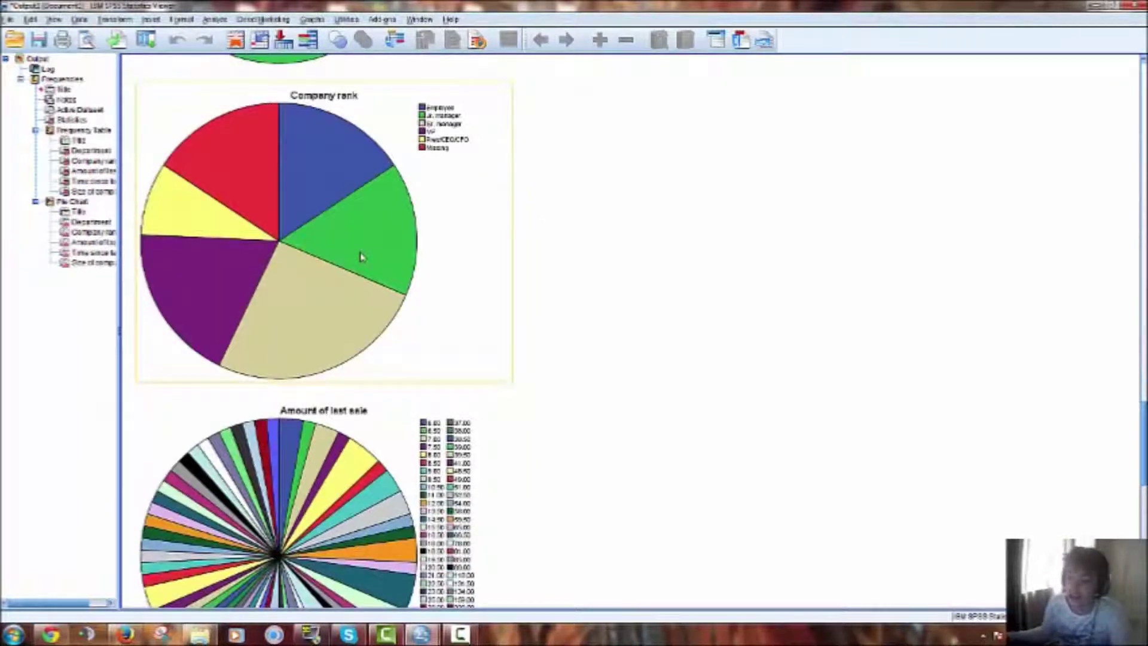
Examine the Amount of last sale pie chart and its legend of sale values.
scroll(526, 198, down, 5)
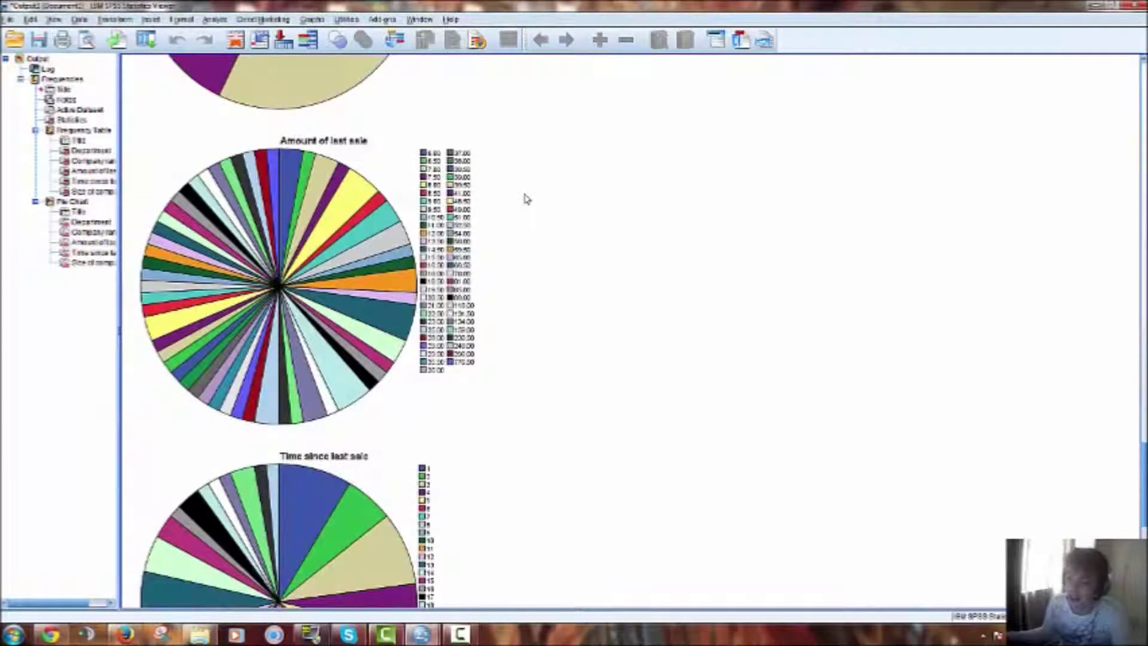
click(499, 199)
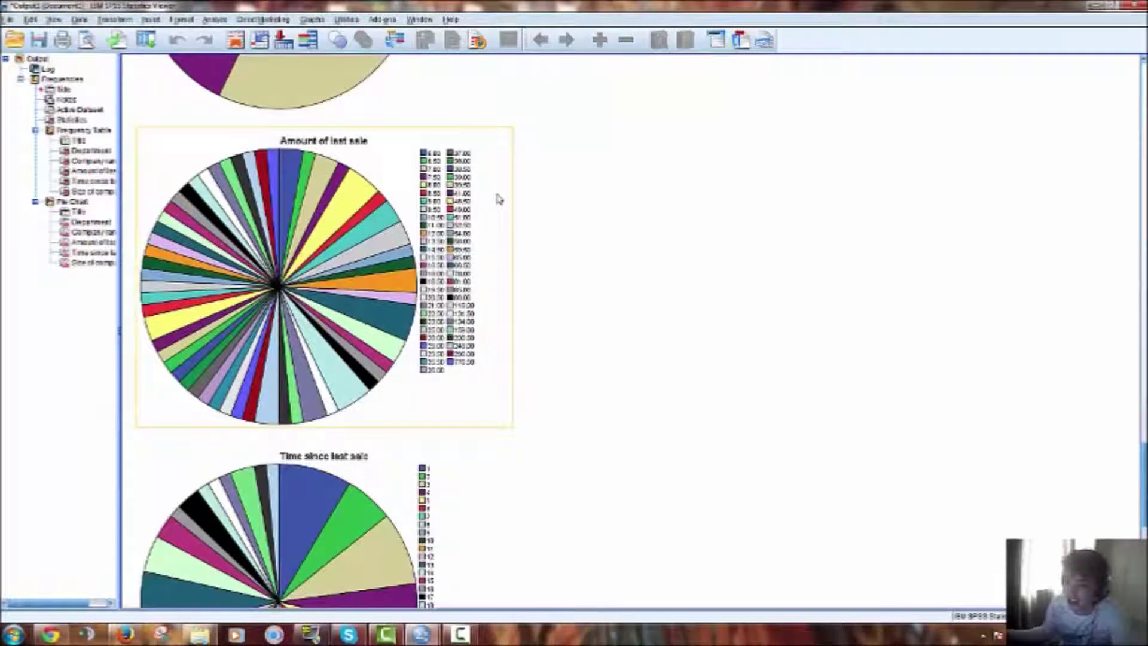
click(785, 197)
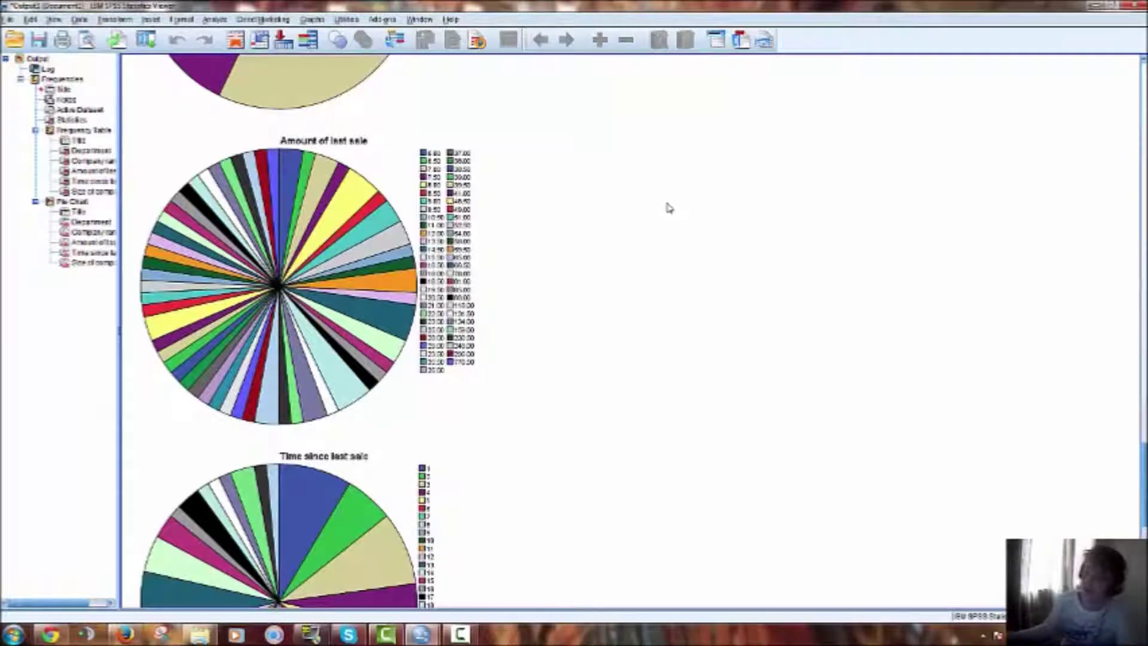
scroll(517, 276, down, 3)
scroll(513, 277, up, 4)
click(513, 277)
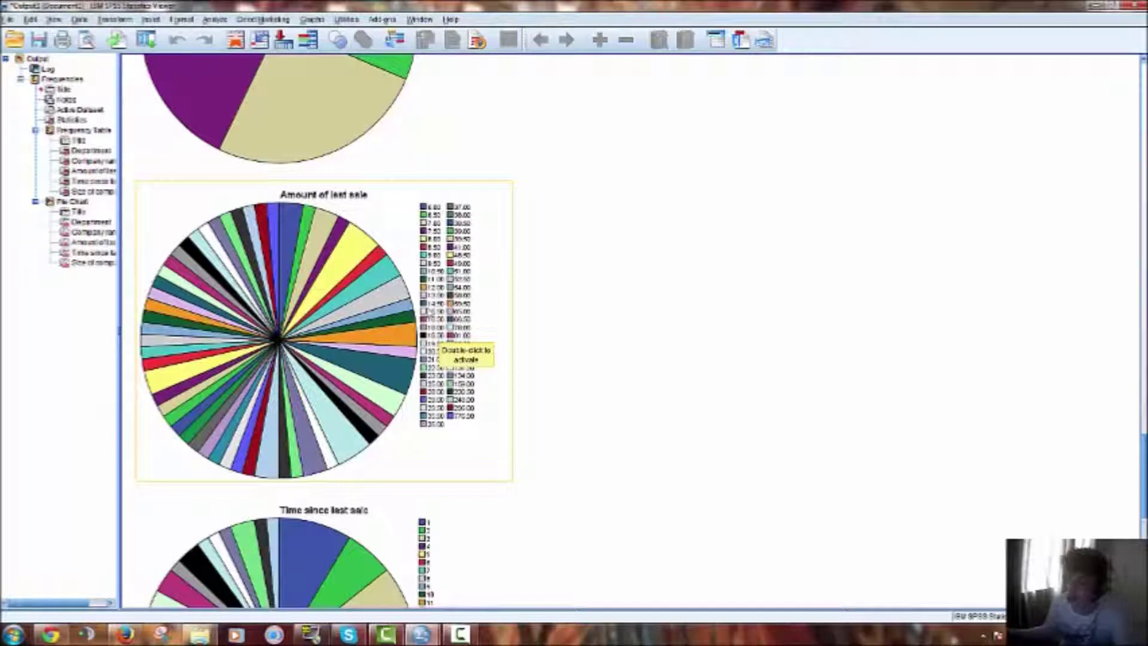
Examine the Time since last sale and Size of company pie charts, and look back over the Statistics and frequency tables.
scroll(439, 295, down, 7)
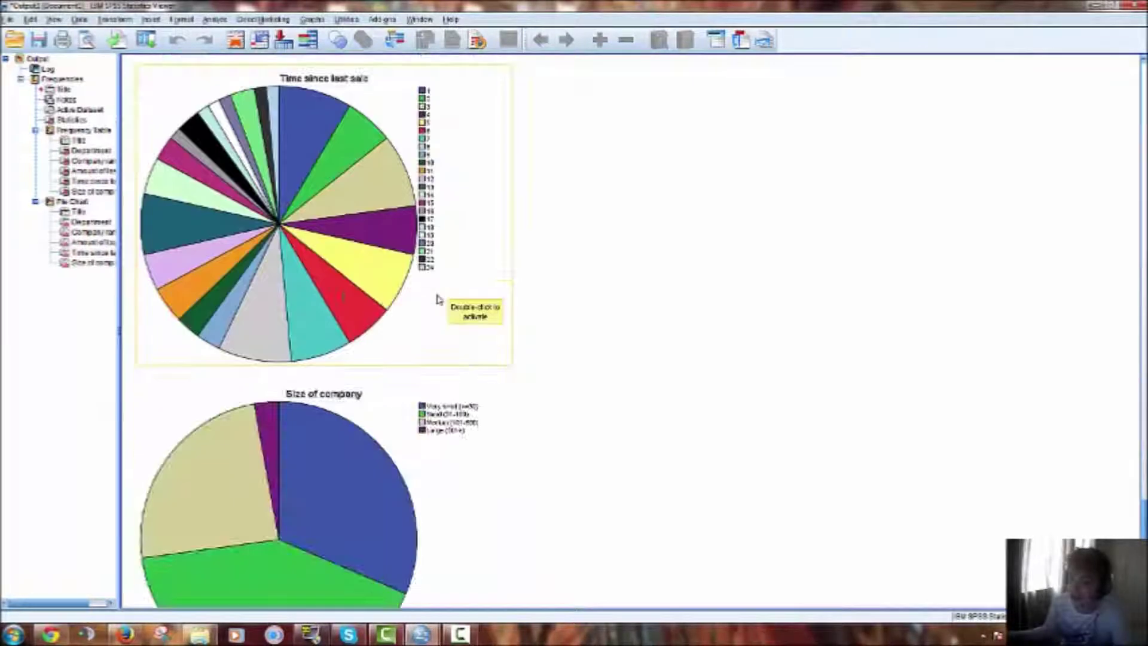
scroll(341, 279, down, 2)
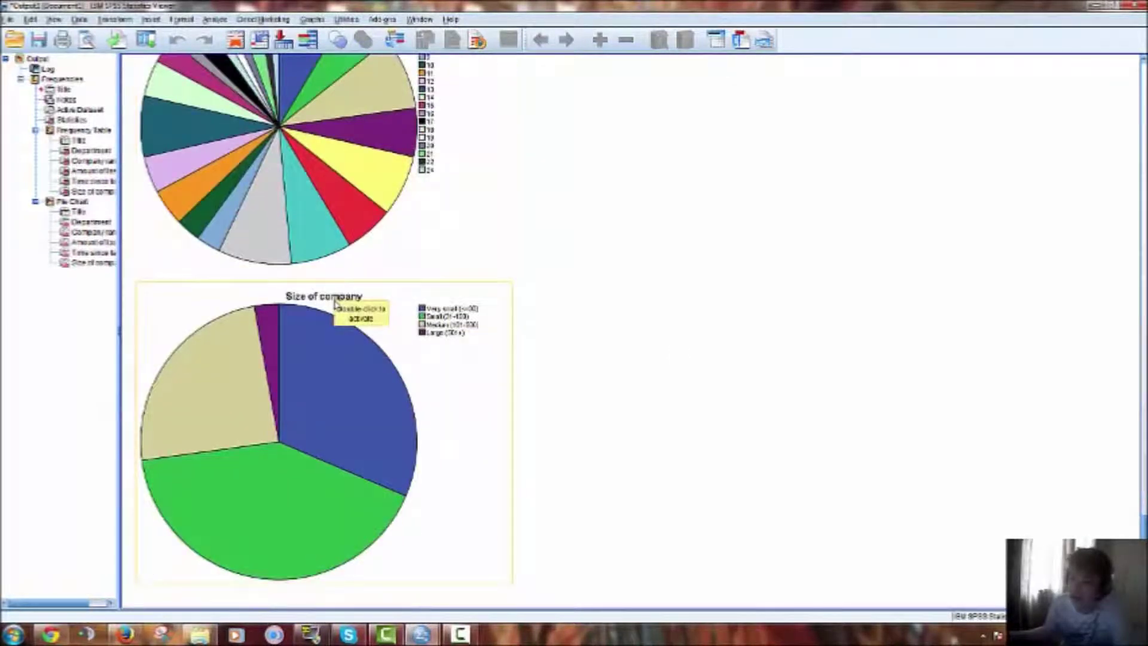
click(346, 376)
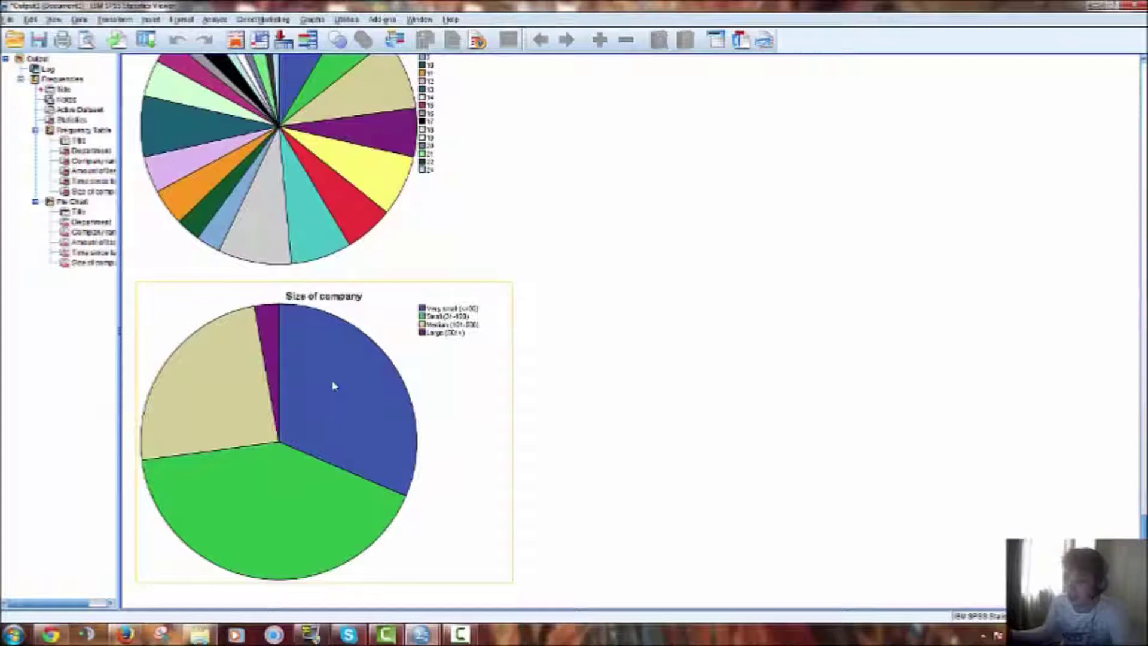
scroll(333, 385, up, 20)
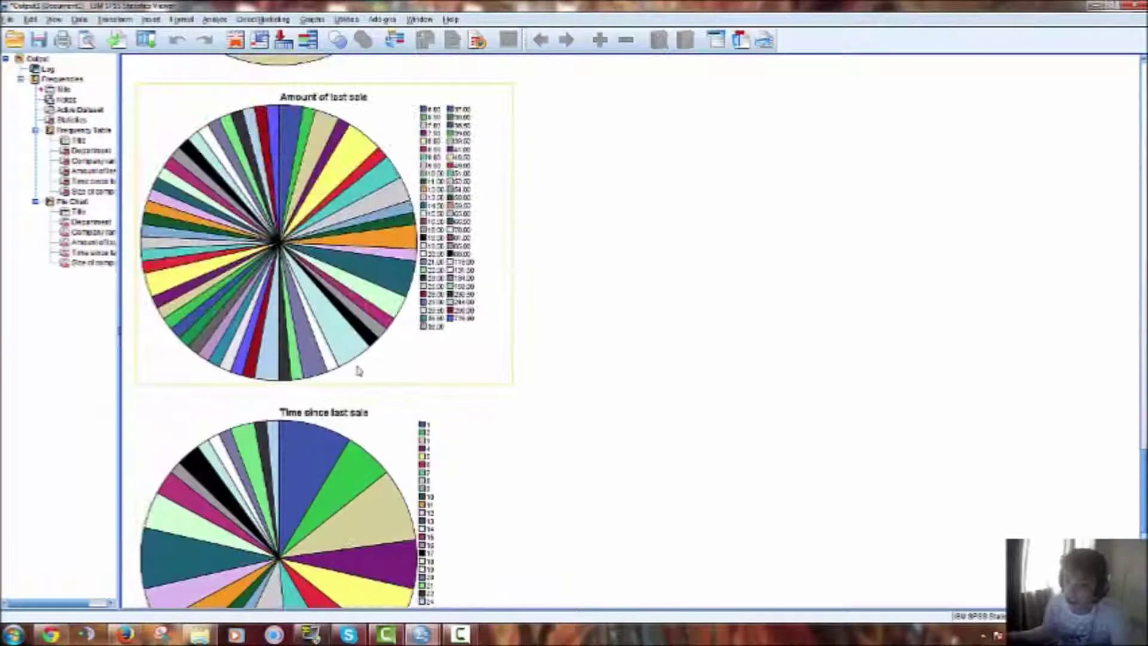
scroll(416, 375, up, 10)
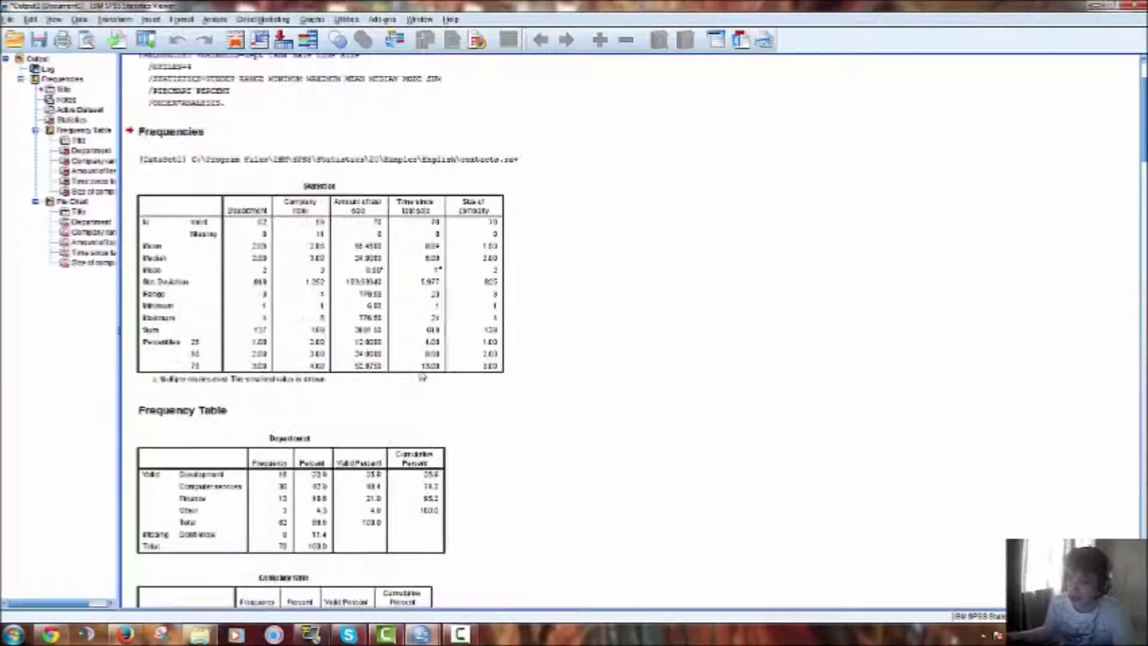
scroll(377, 366, down, 20)
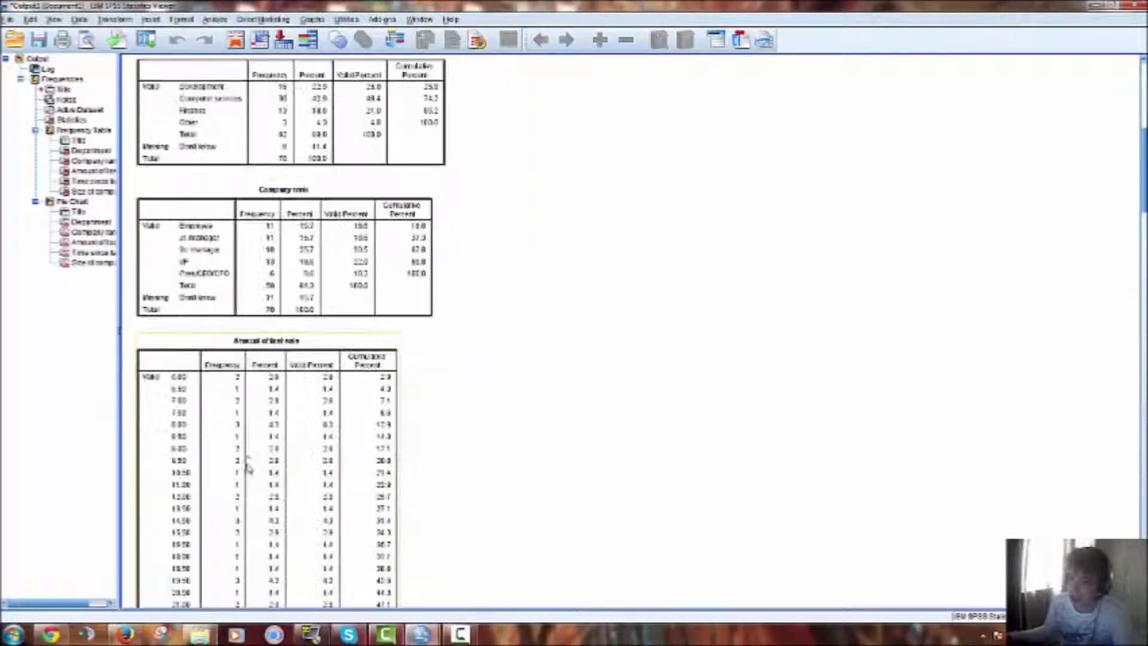
scroll(251, 445, down, 15)
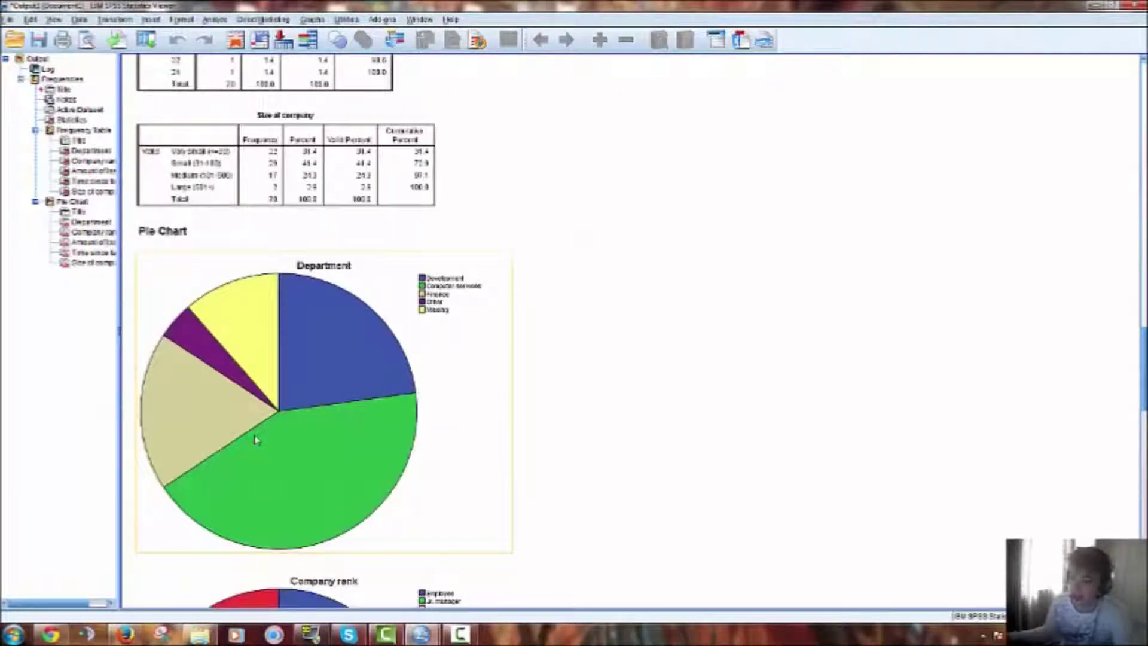
Close the Frequencies output without saving its contents and start a Descriptives analysis on the contacts data.
click(1133, 5)
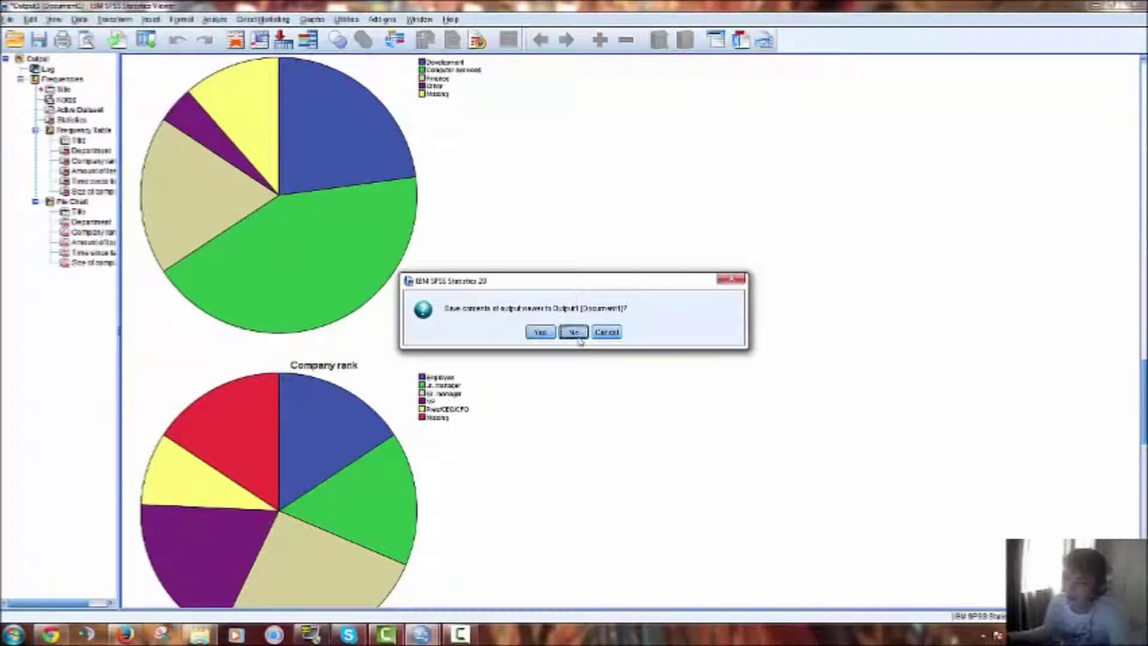
click(575, 334)
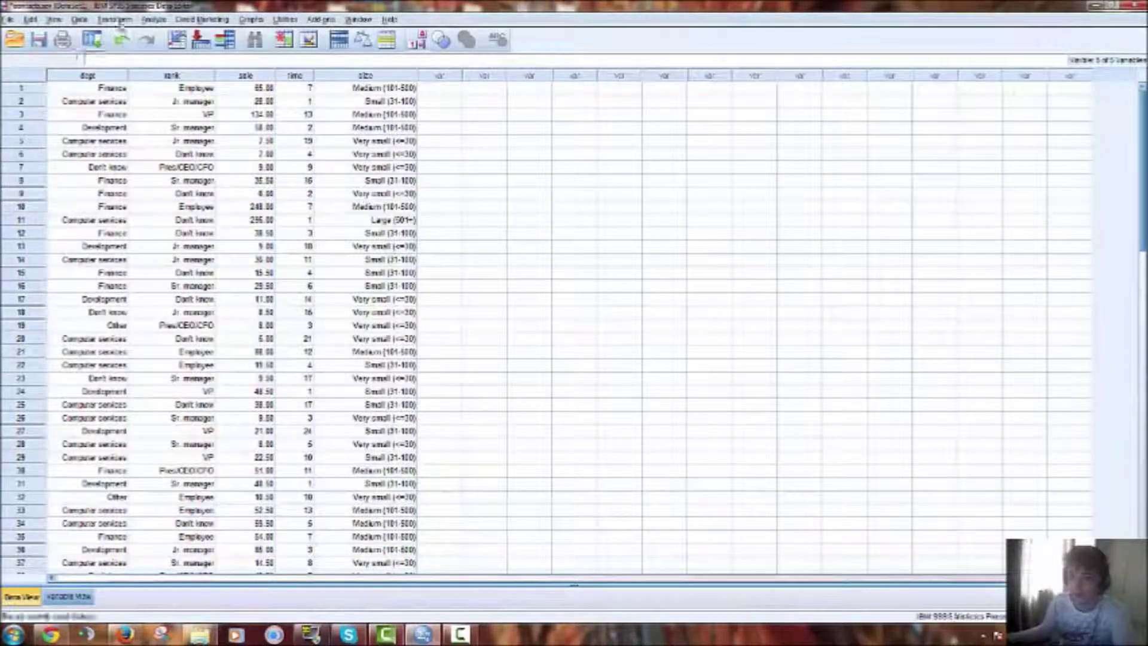
click(154, 19)
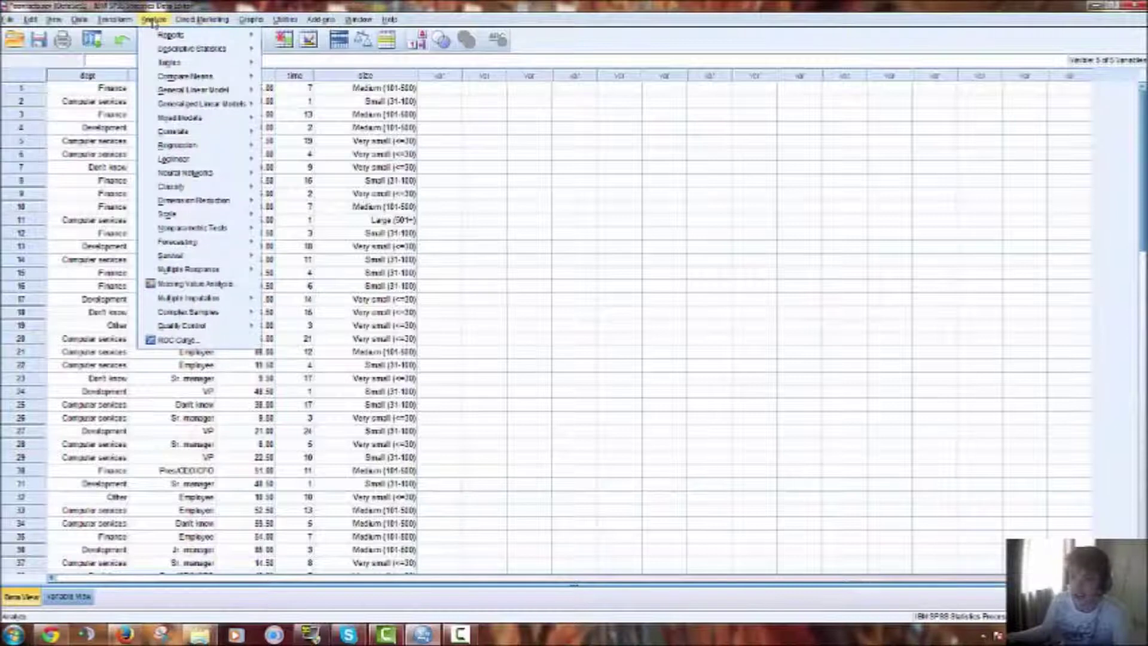
mouse_move(216, 49)
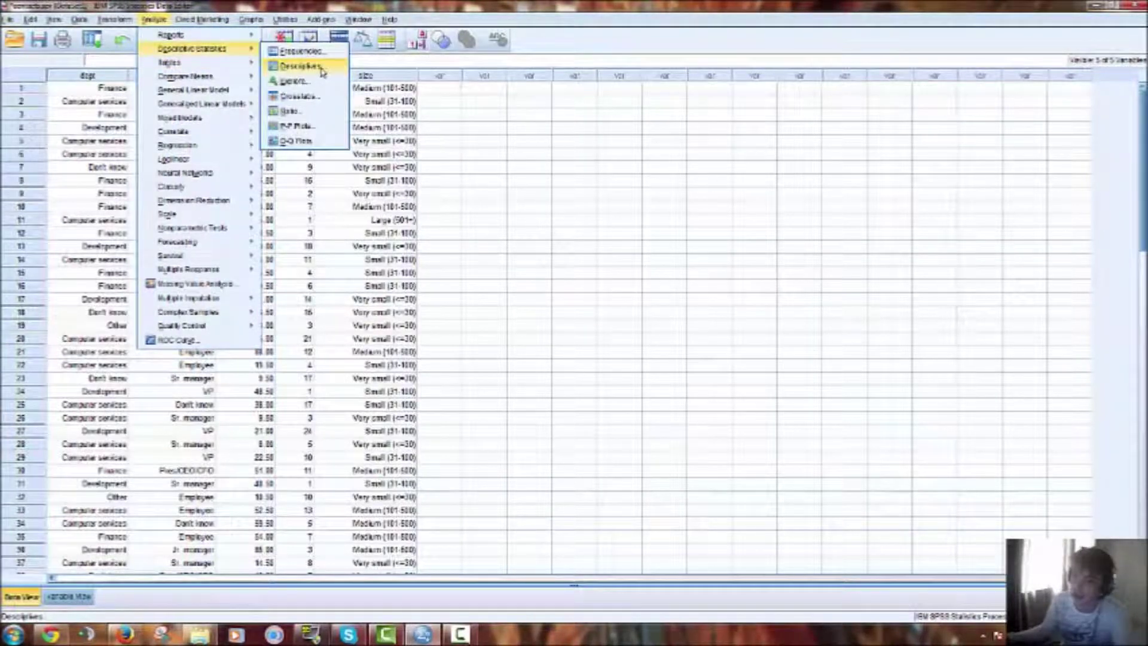
click(323, 67)
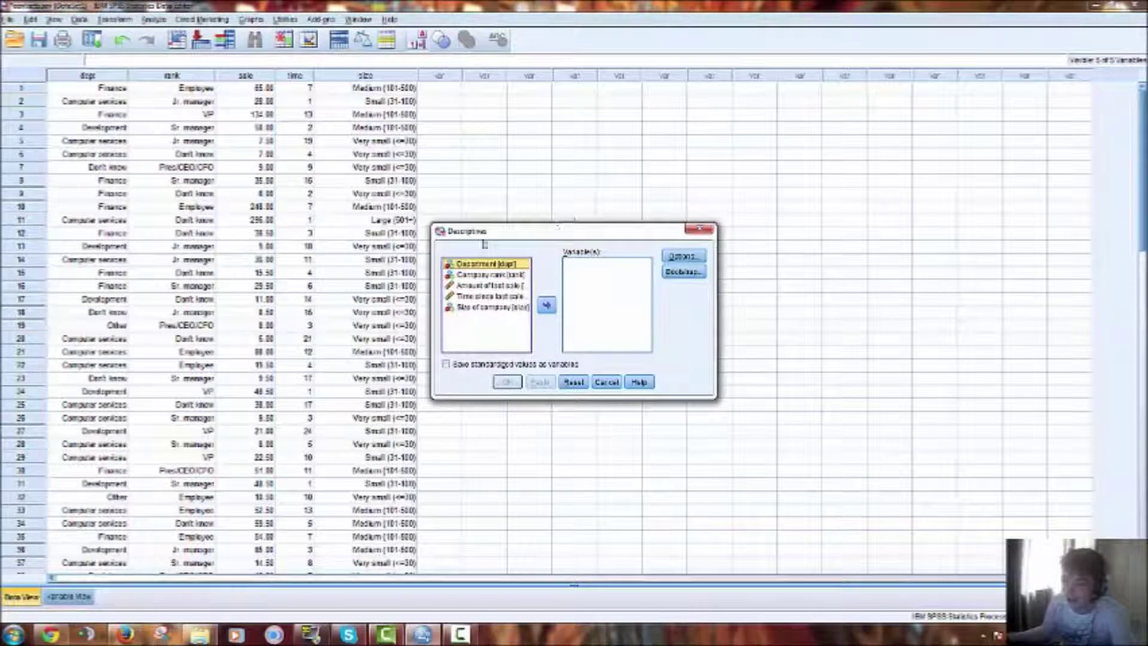
Try adding Amount of last sale to the Descriptives variables, and remove it from the analysis again.
click(512, 306)
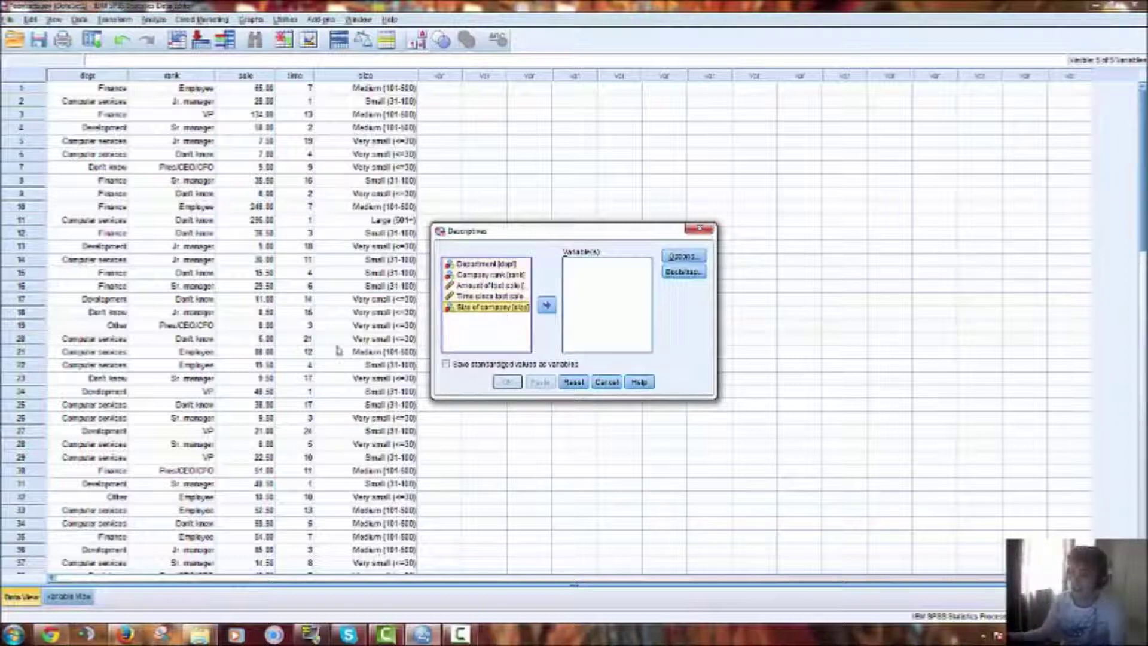
click(499, 285)
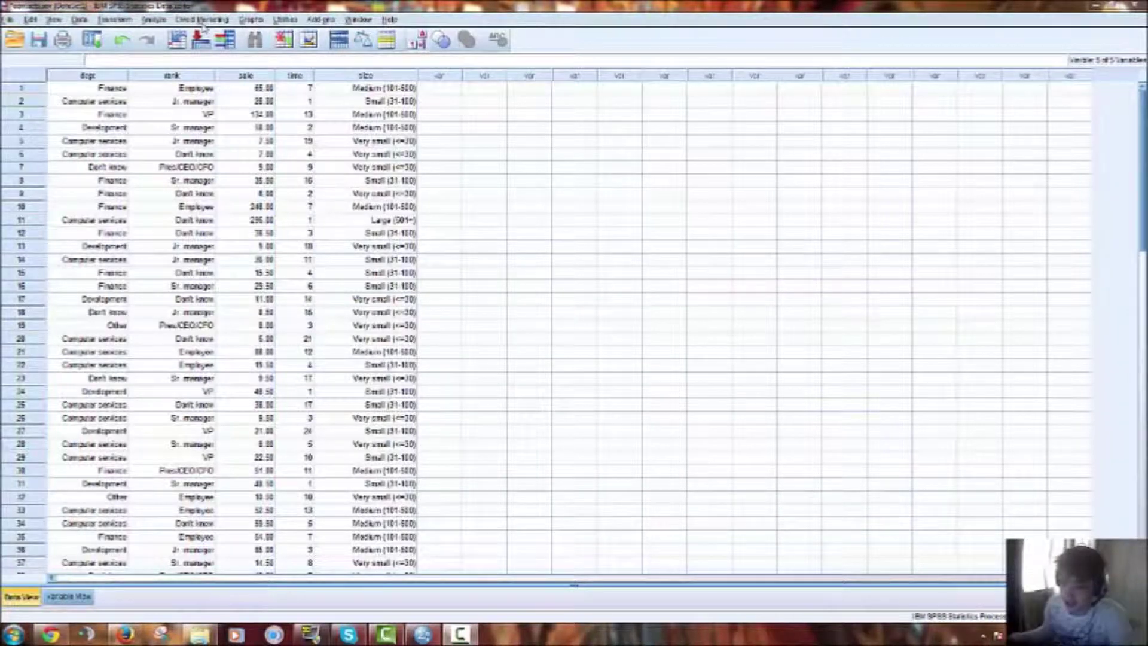
click(150, 19)
mouse_move(217, 49)
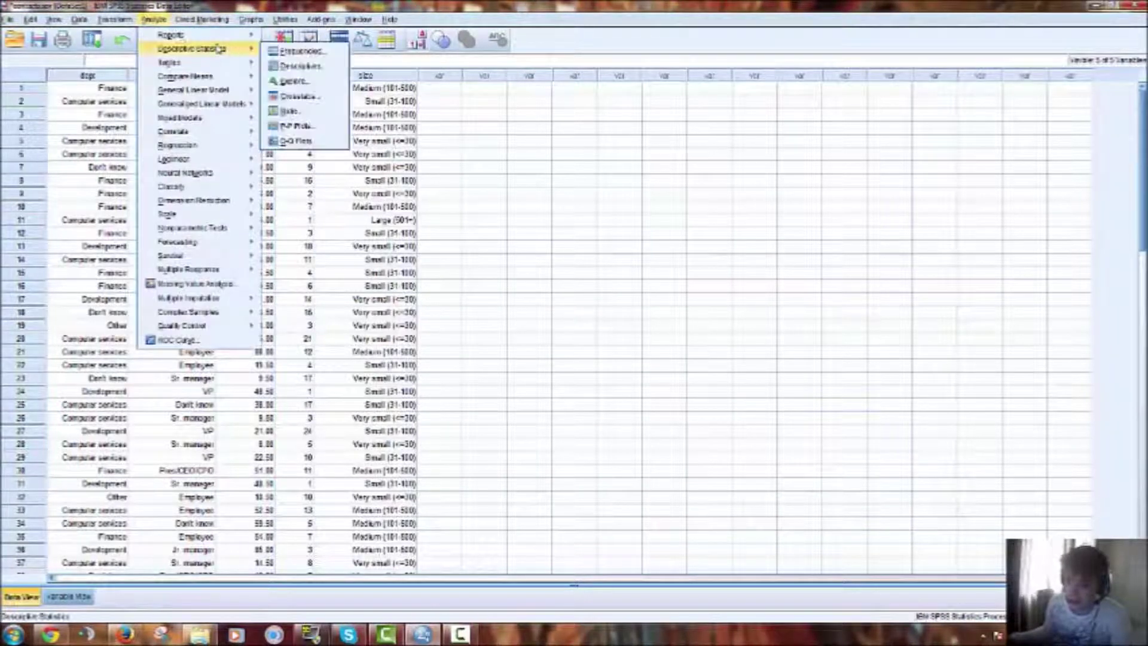
click(323, 63)
click(598, 266)
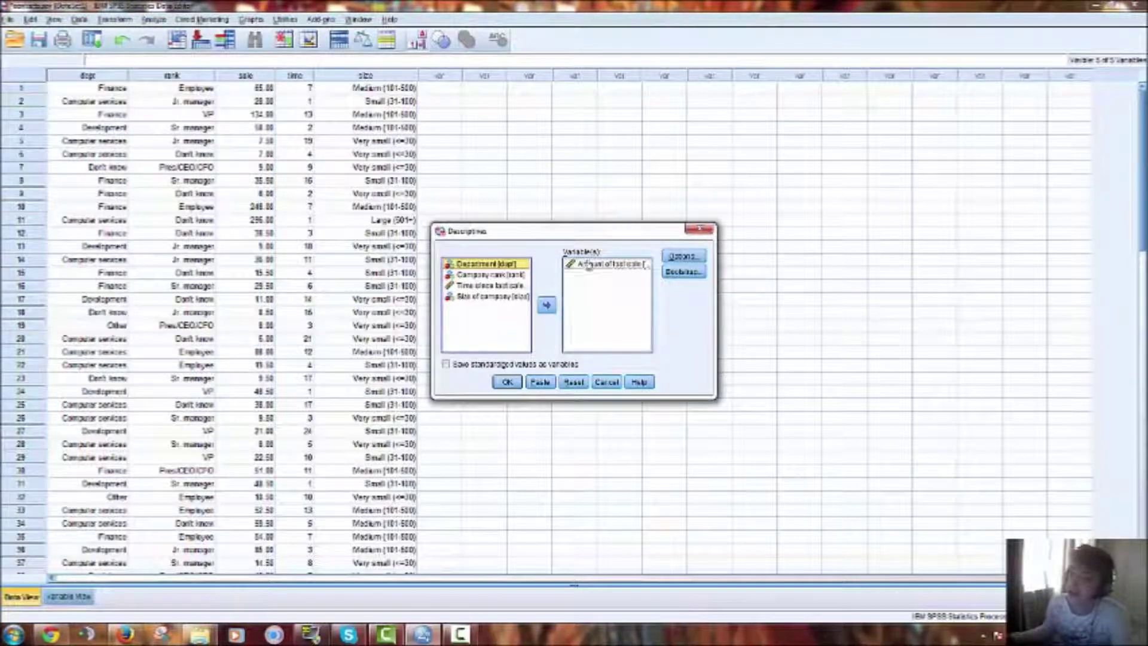
click(547, 305)
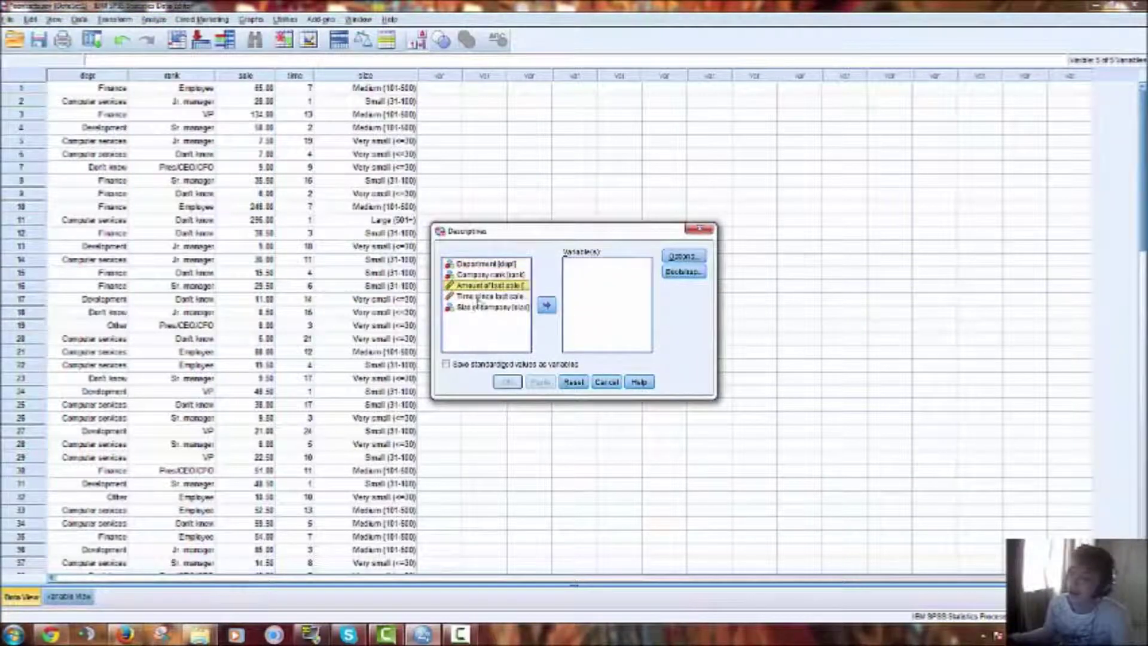
click(547, 306)
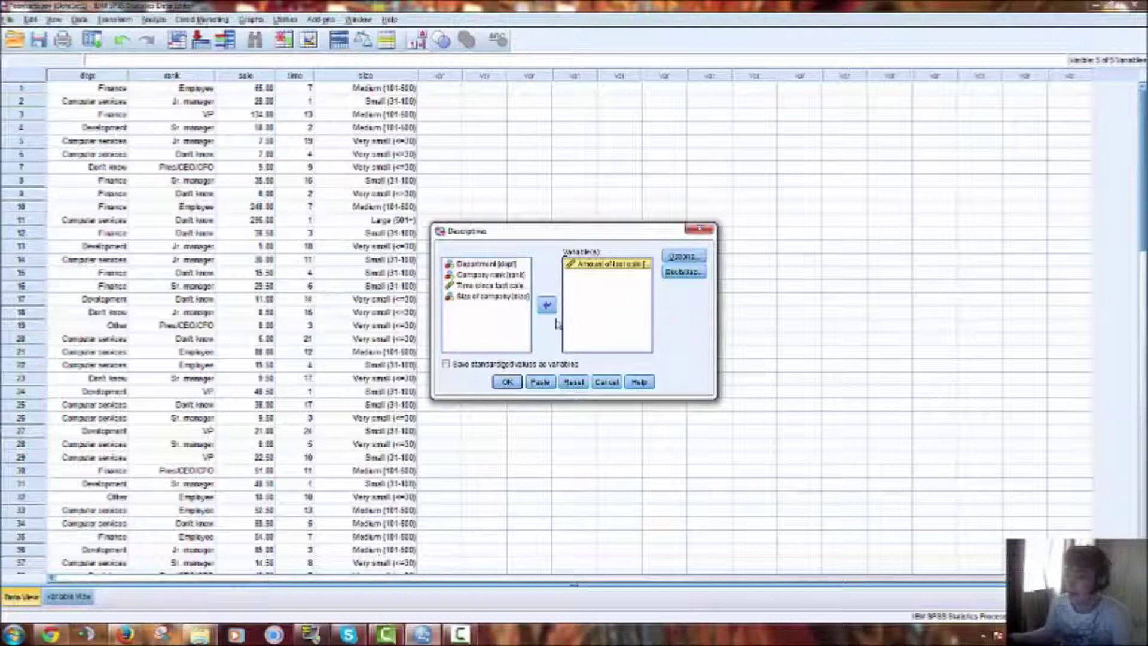
click(545, 306)
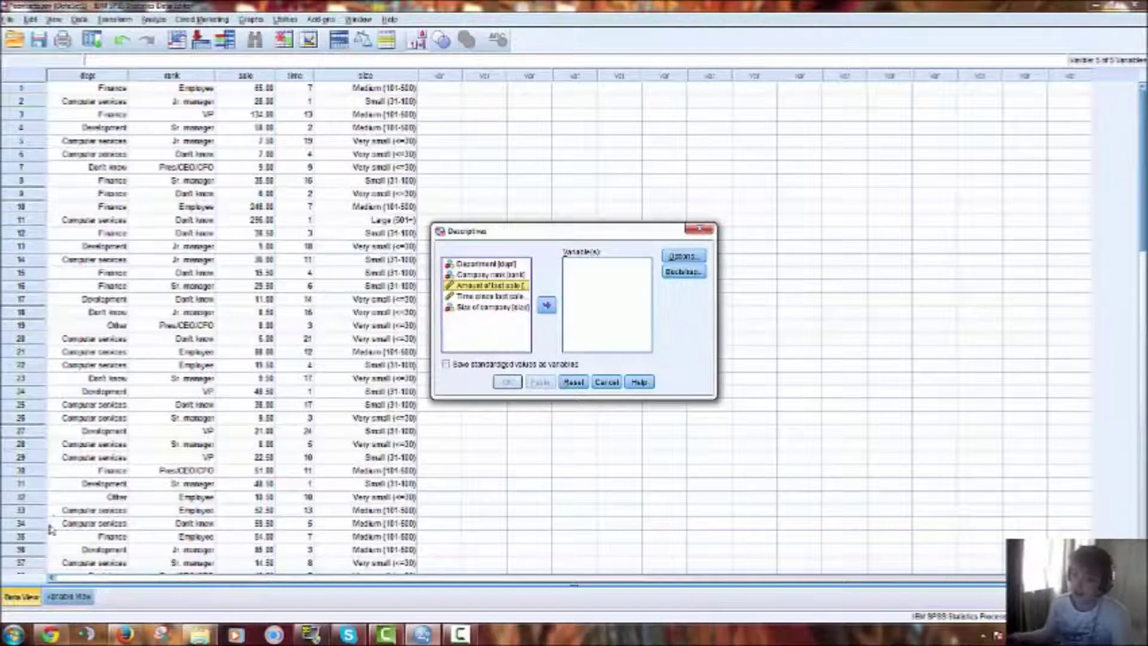
Inspect the value labels of the Department variable in Variable View, and compare them with the entries in Data View.
click(71, 597)
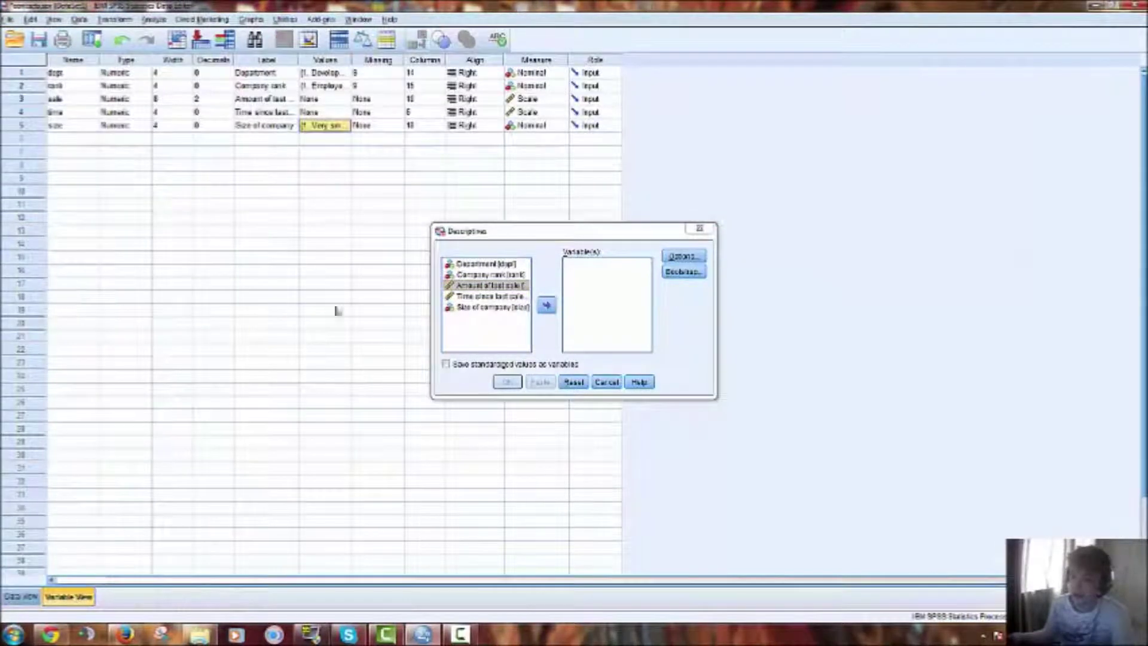
click(335, 72)
click(347, 72)
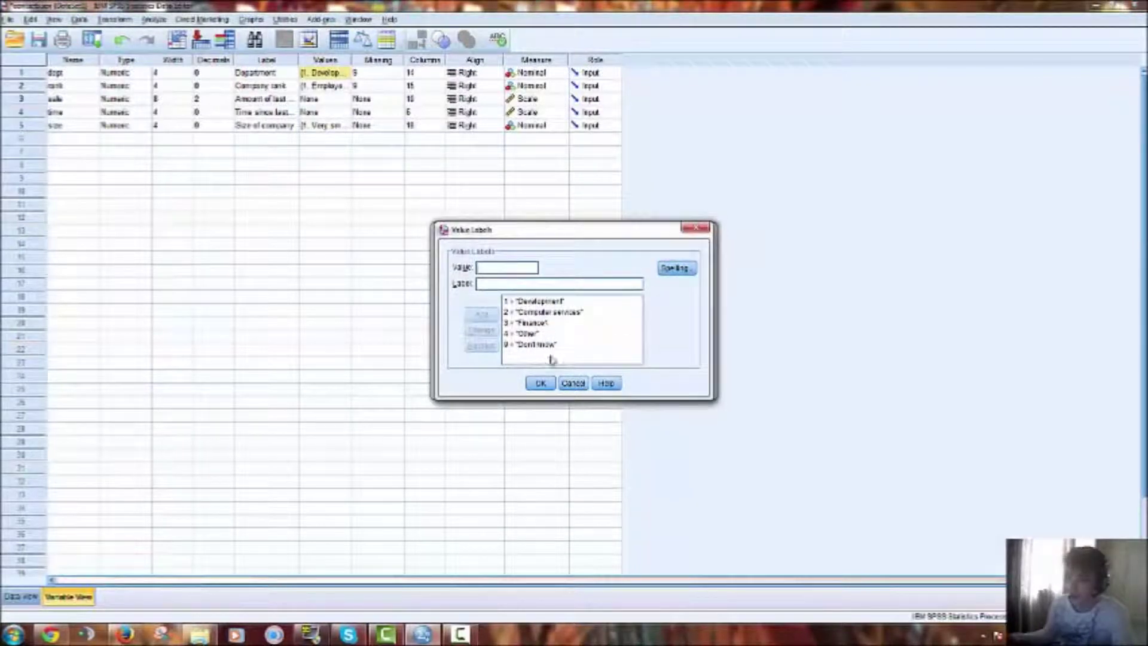
click(568, 387)
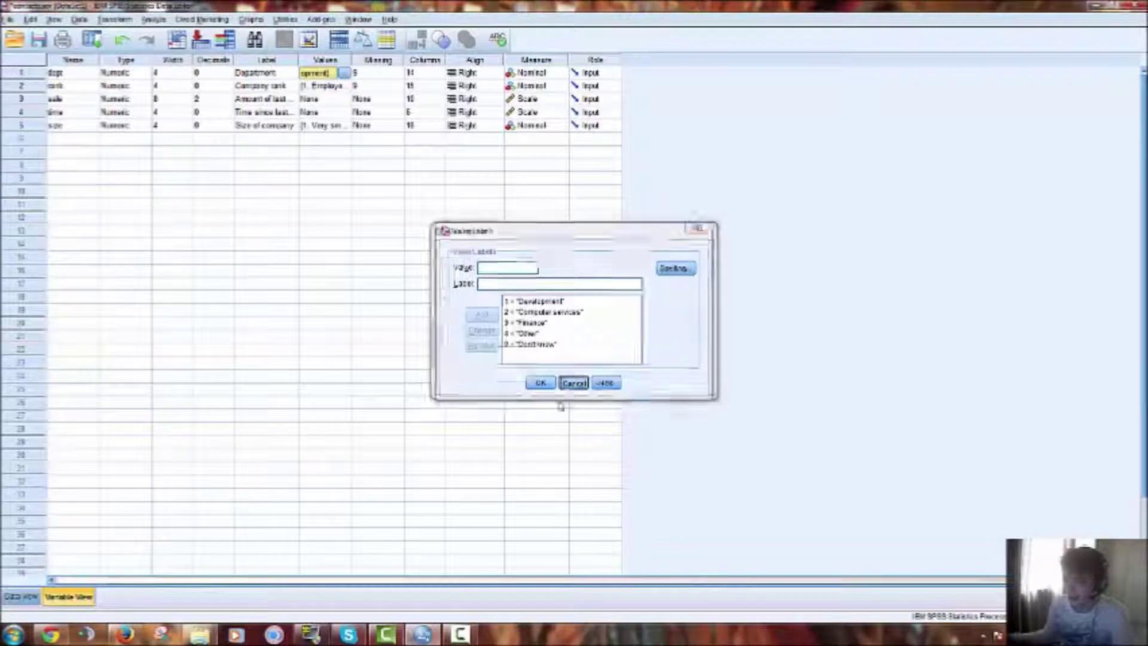
click(21, 597)
click(68, 597)
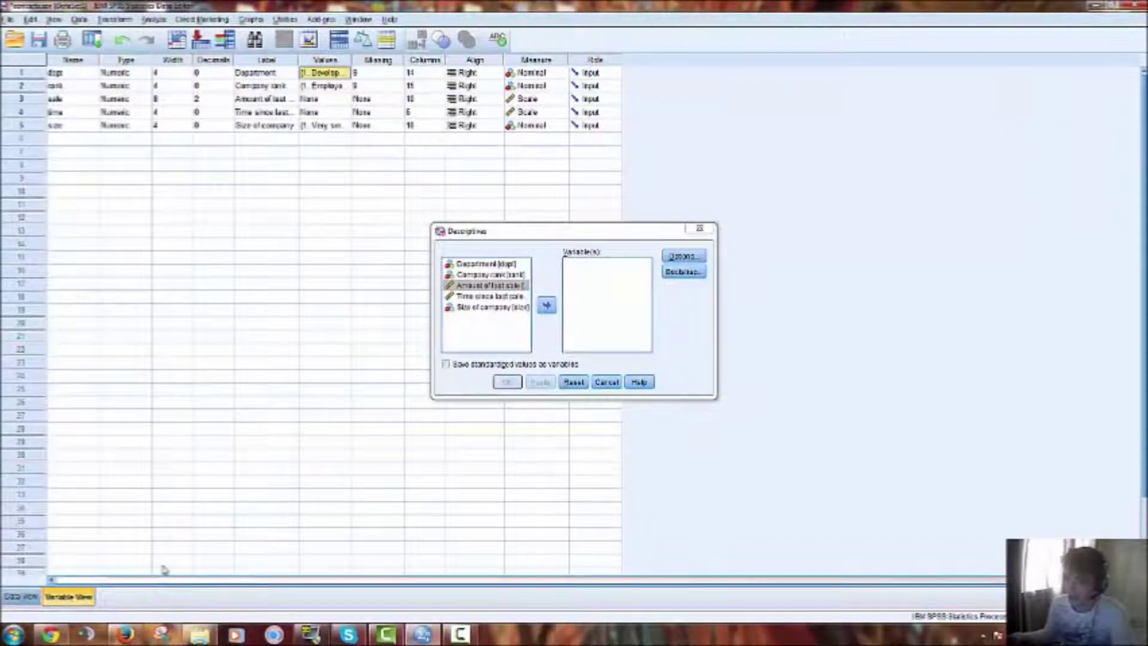
click(347, 73)
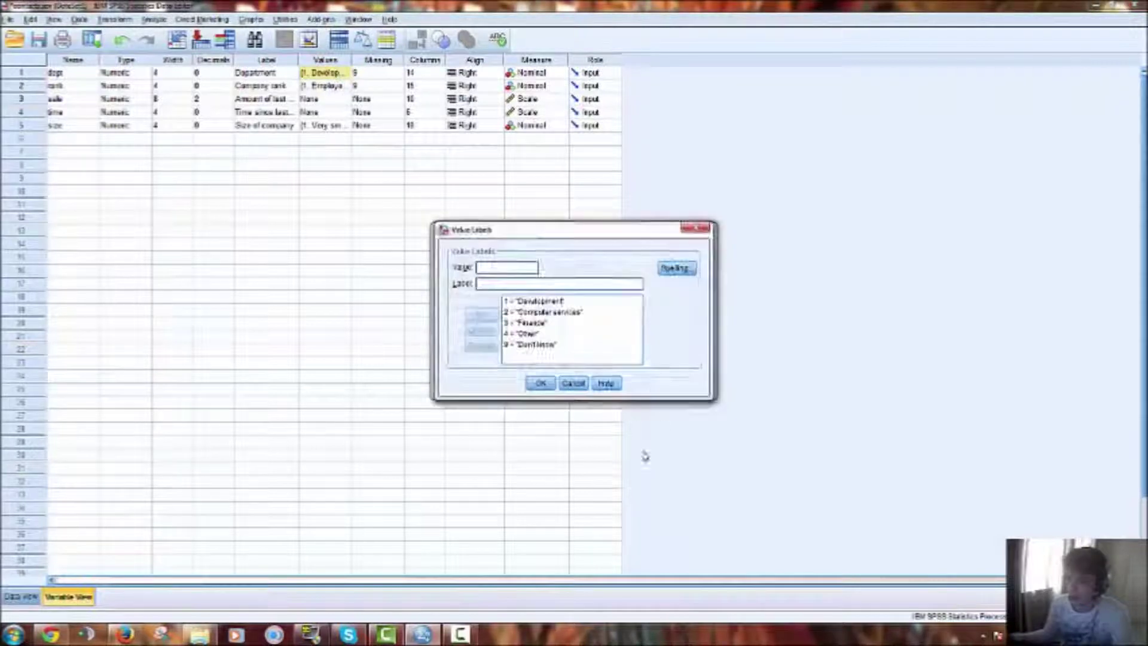
click(573, 383)
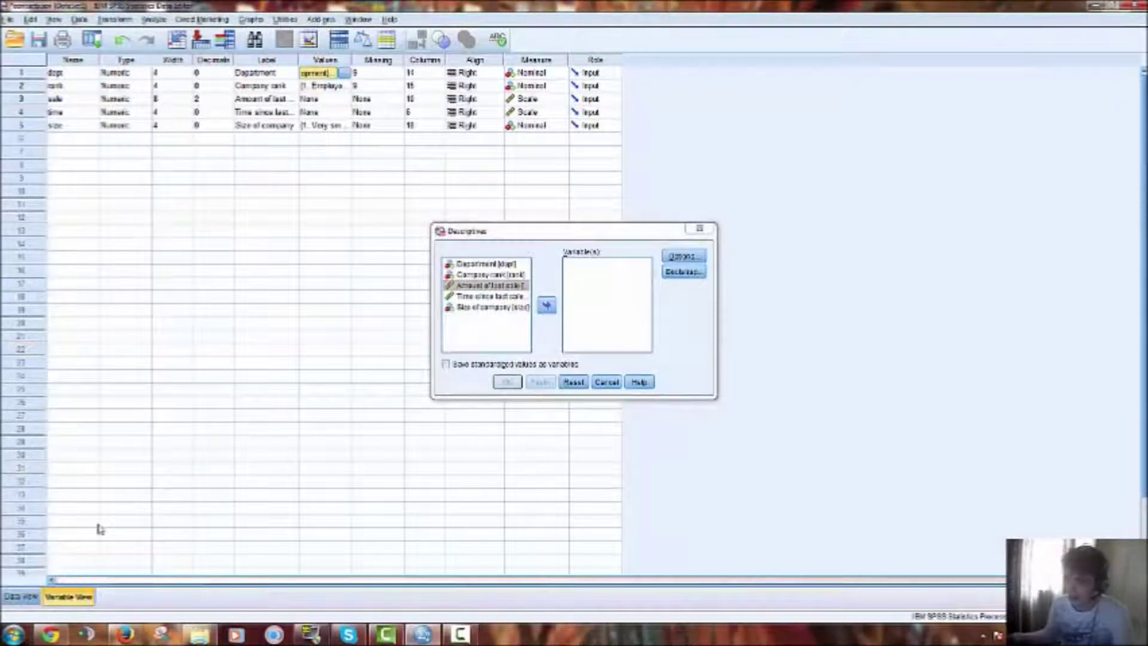
click(21, 596)
click(68, 596)
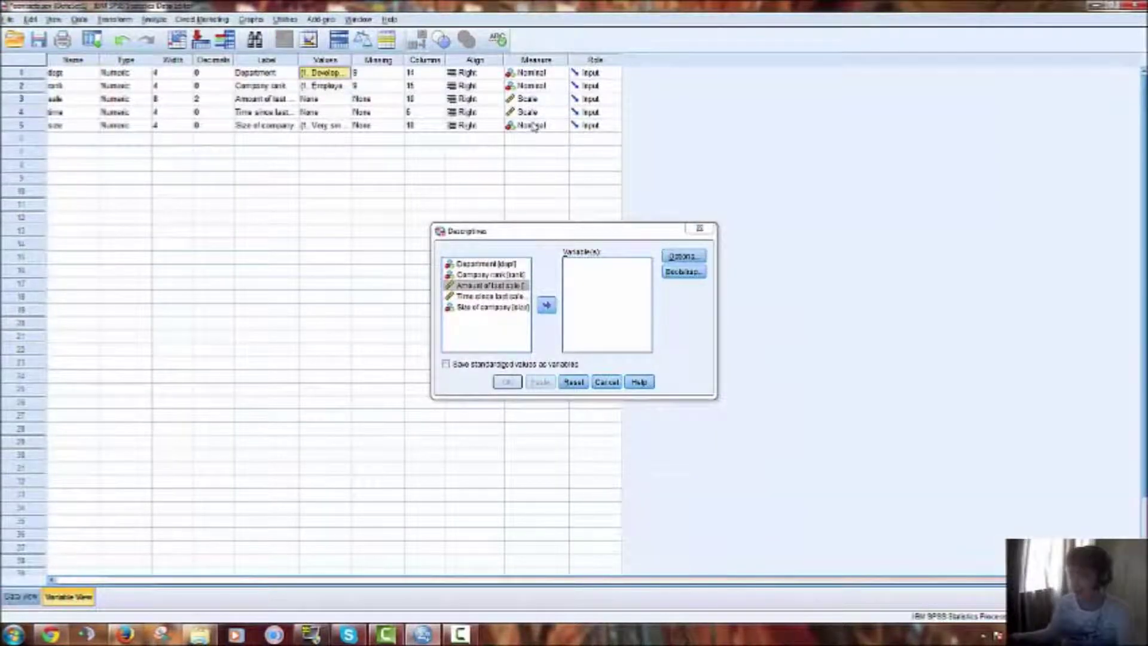
Add Amount of last sale and Time since last sale to the Descriptives variables, keeping mean, standard deviation, minimum and maximum.
click(489, 287)
click(546, 306)
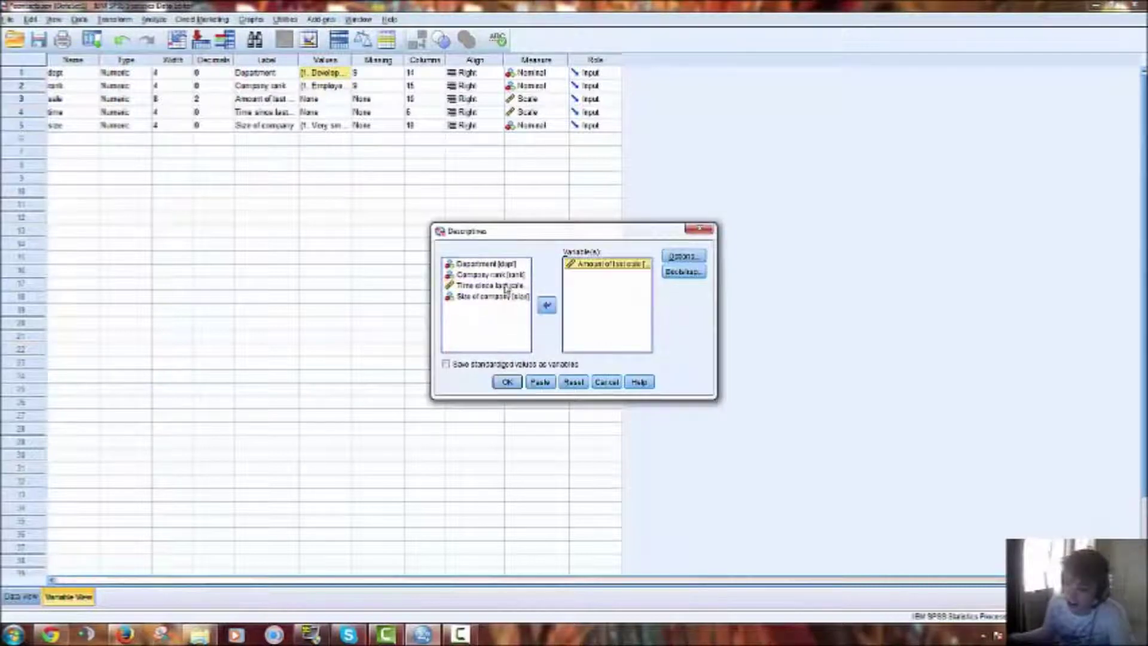
click(505, 286)
click(546, 305)
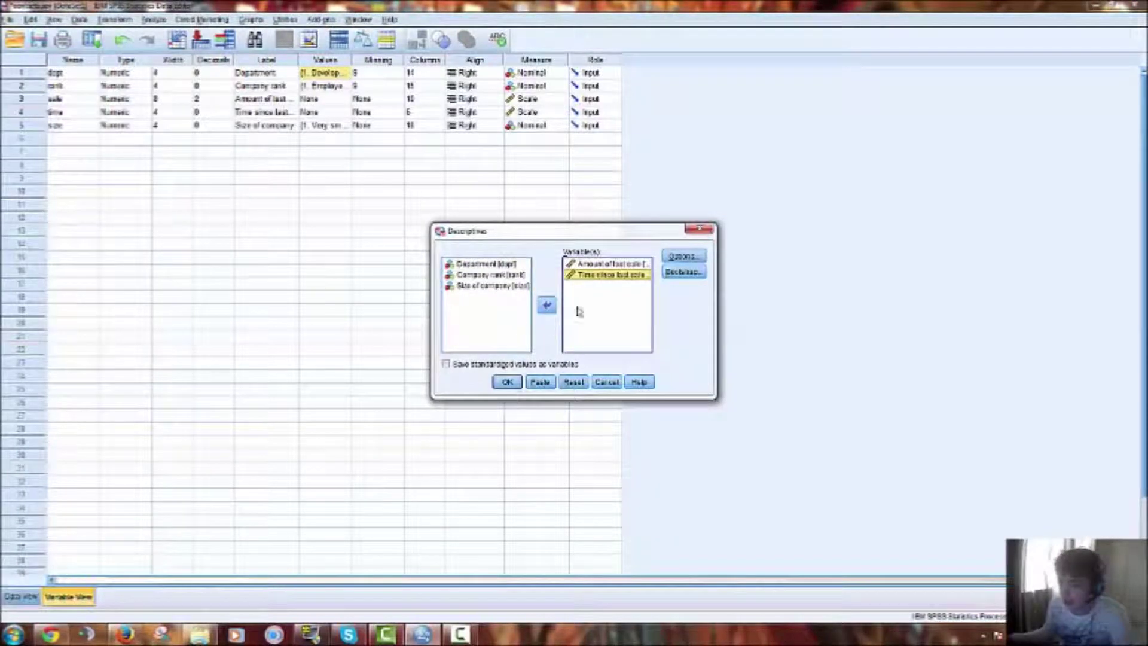
click(683, 256)
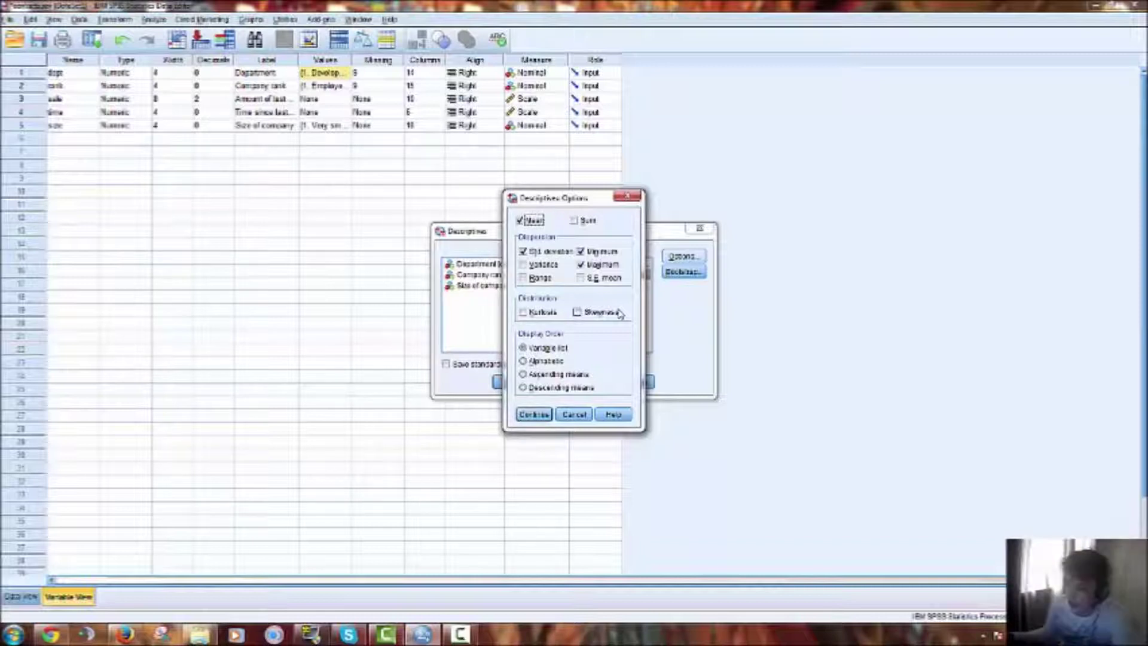
click(533, 414)
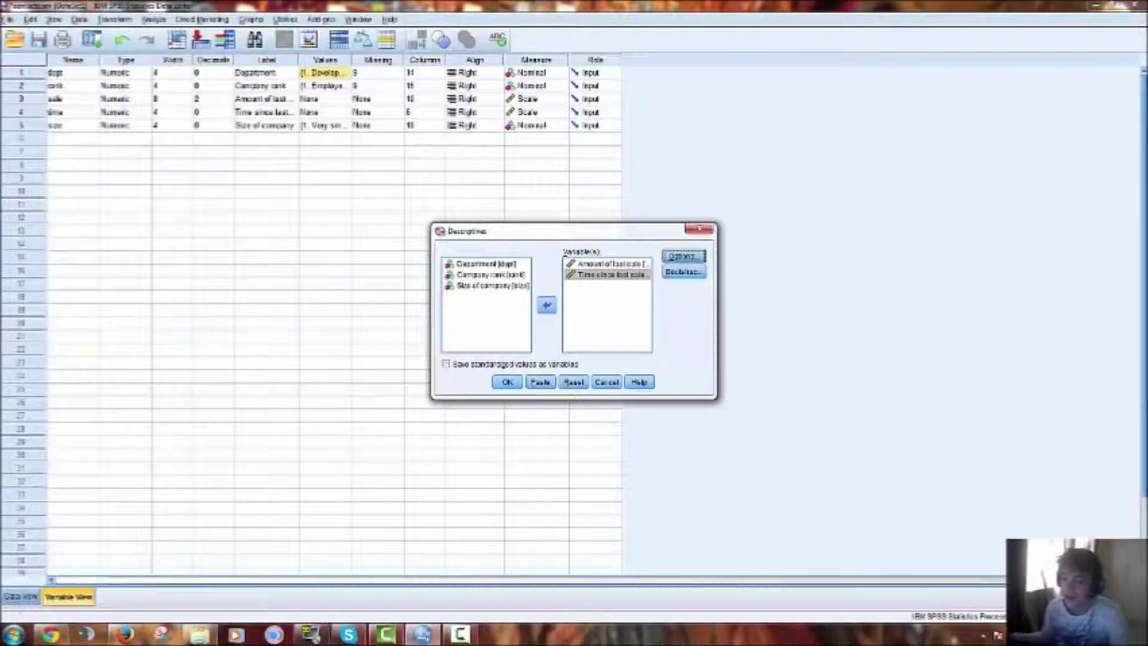
Enable saving standardized values as variables and run the Descriptives analysis.
click(21, 596)
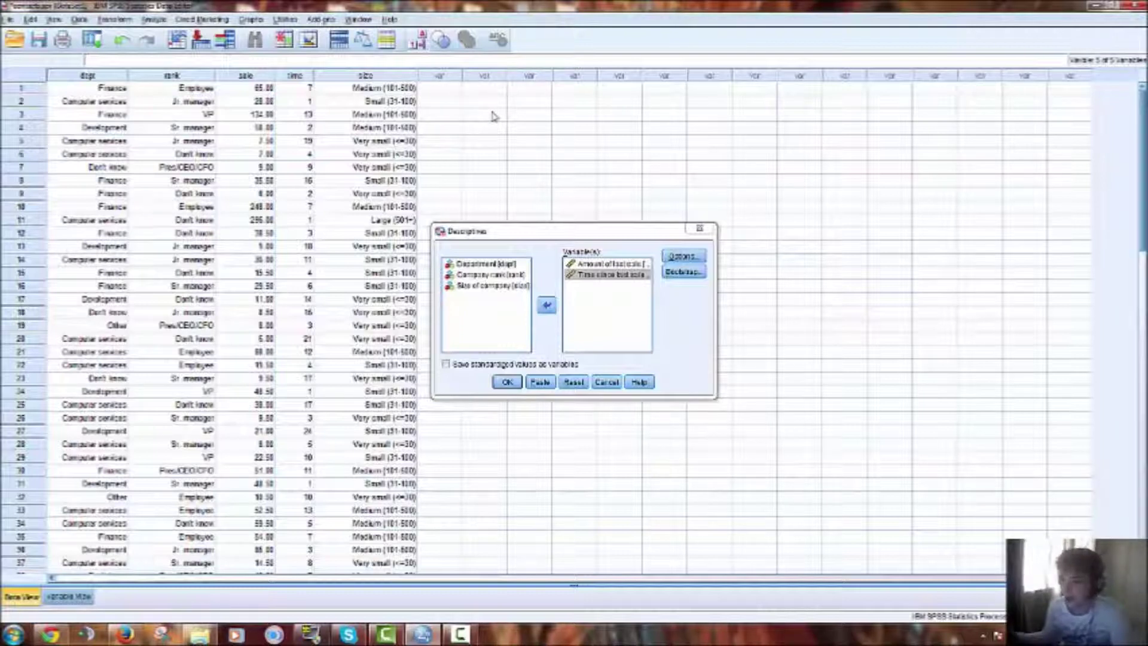
click(518, 364)
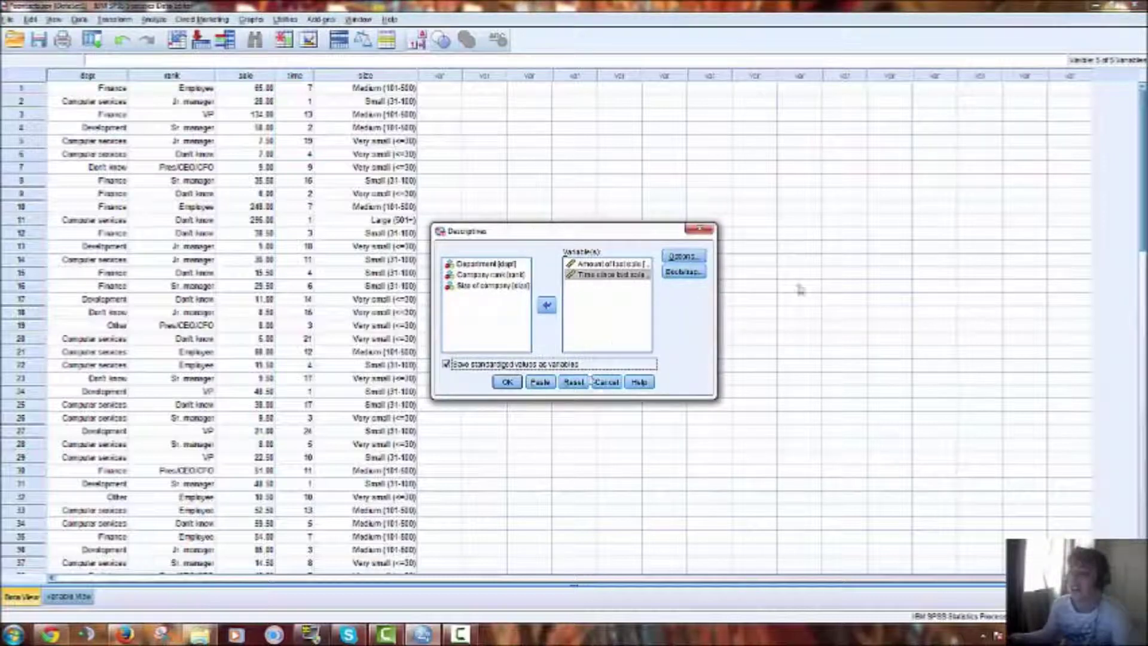
click(510, 382)
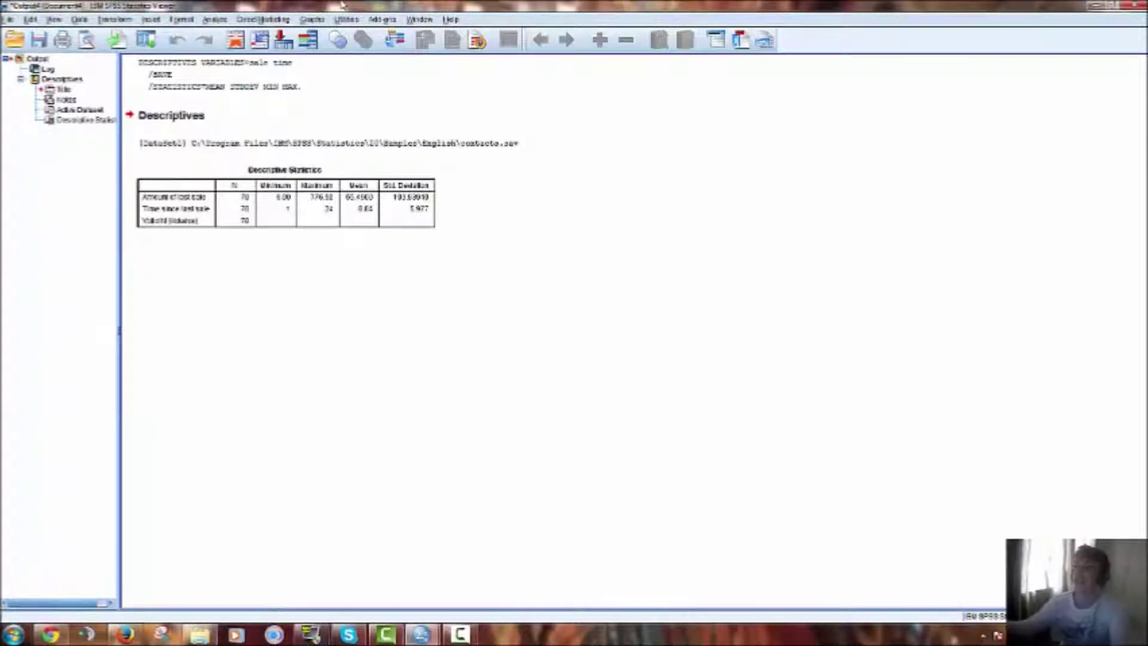
Minimize the output viewer and examine the Zsale and Ztime columns across the cases in the data.
click(1097, 5)
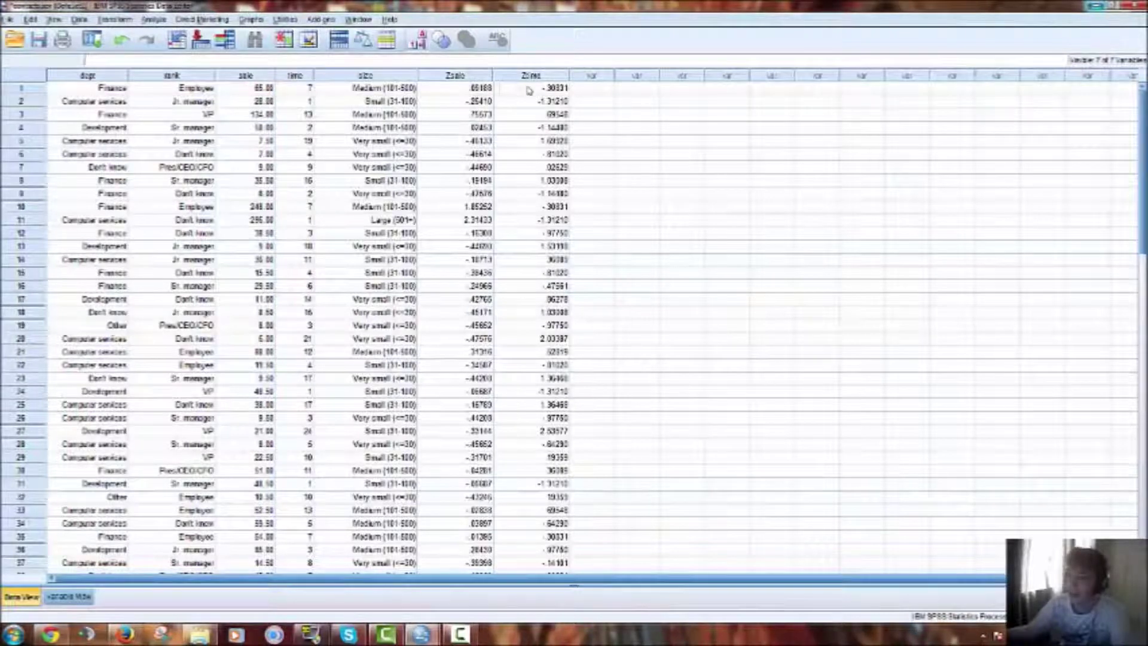
click(470, 81)
click(541, 74)
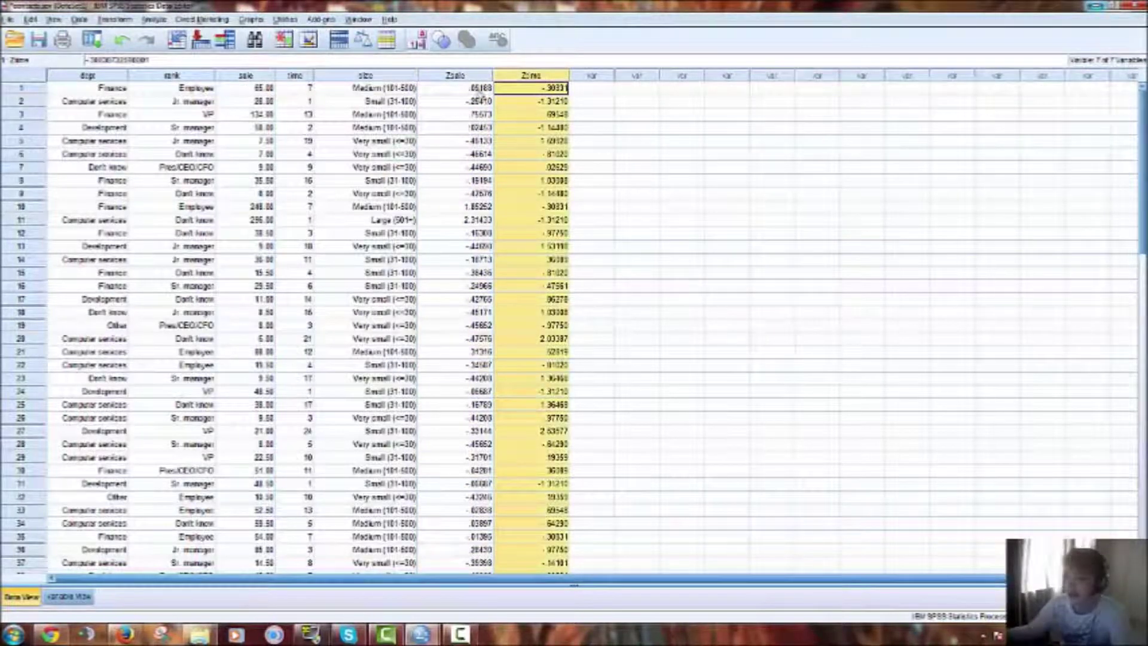
click(480, 78)
click(541, 77)
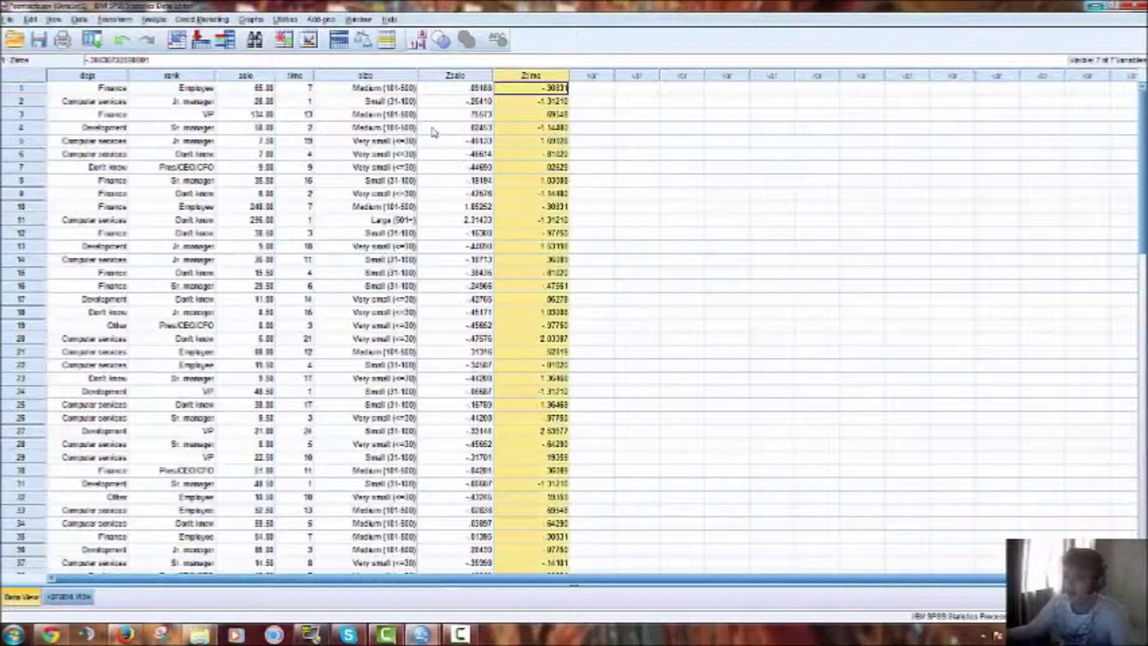
scroll(464, 154, down, 5)
scroll(464, 154, down, 10)
scroll(457, 174, up, 5)
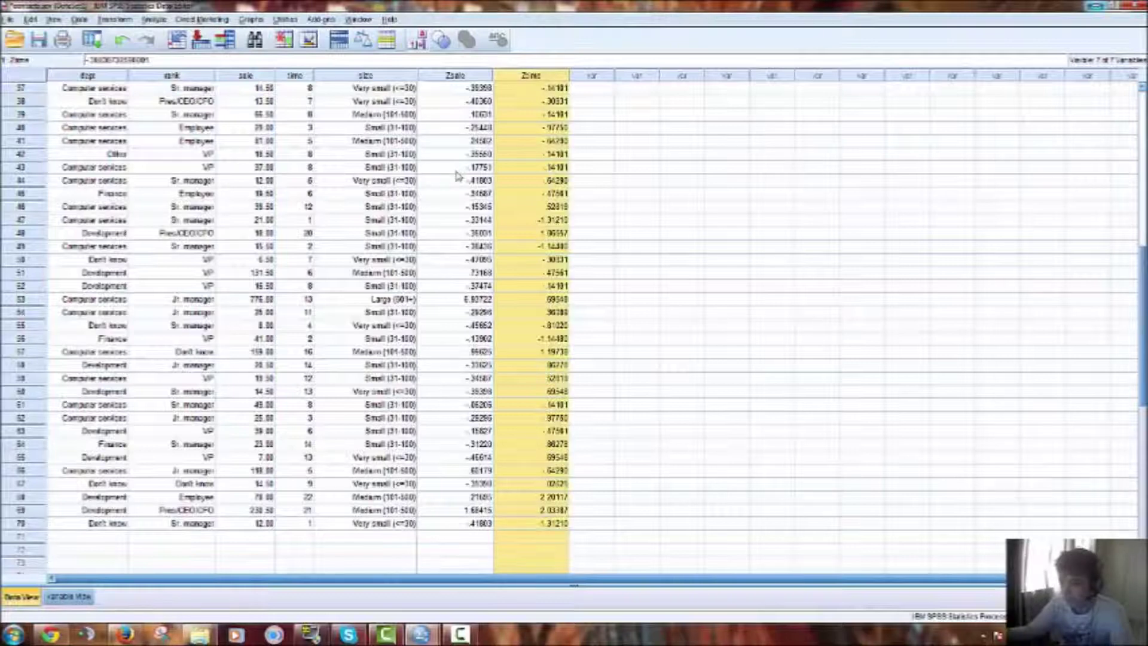
Delete the standardized variables Zsale and Ztime from the dataset.
scroll(457, 175, up, 12)
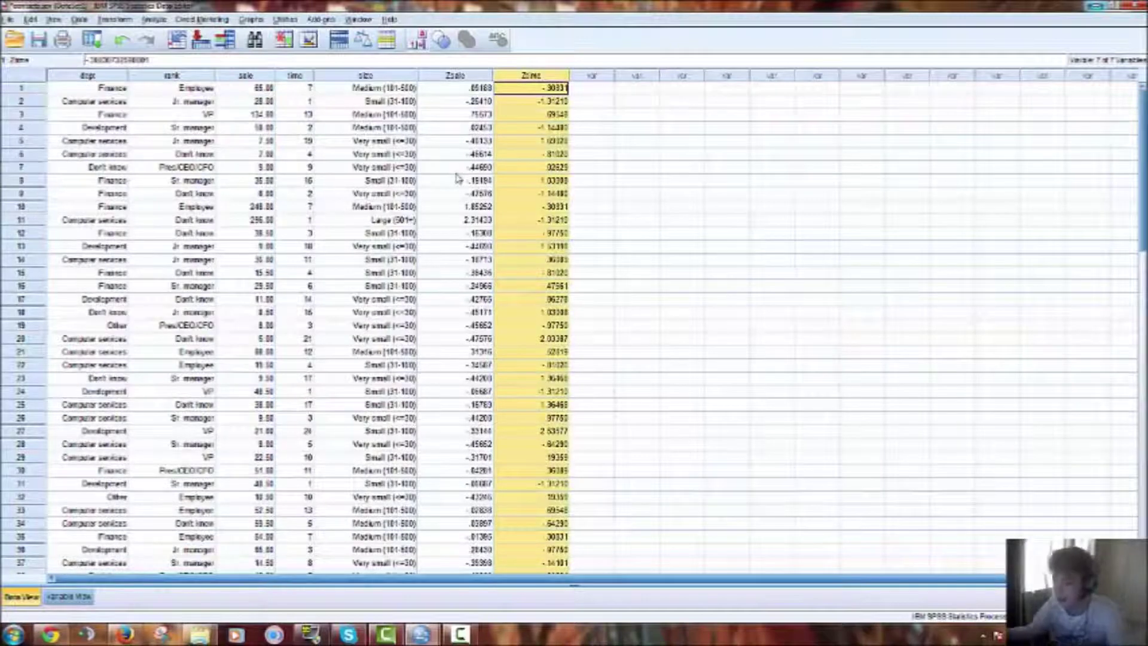
click(474, 78)
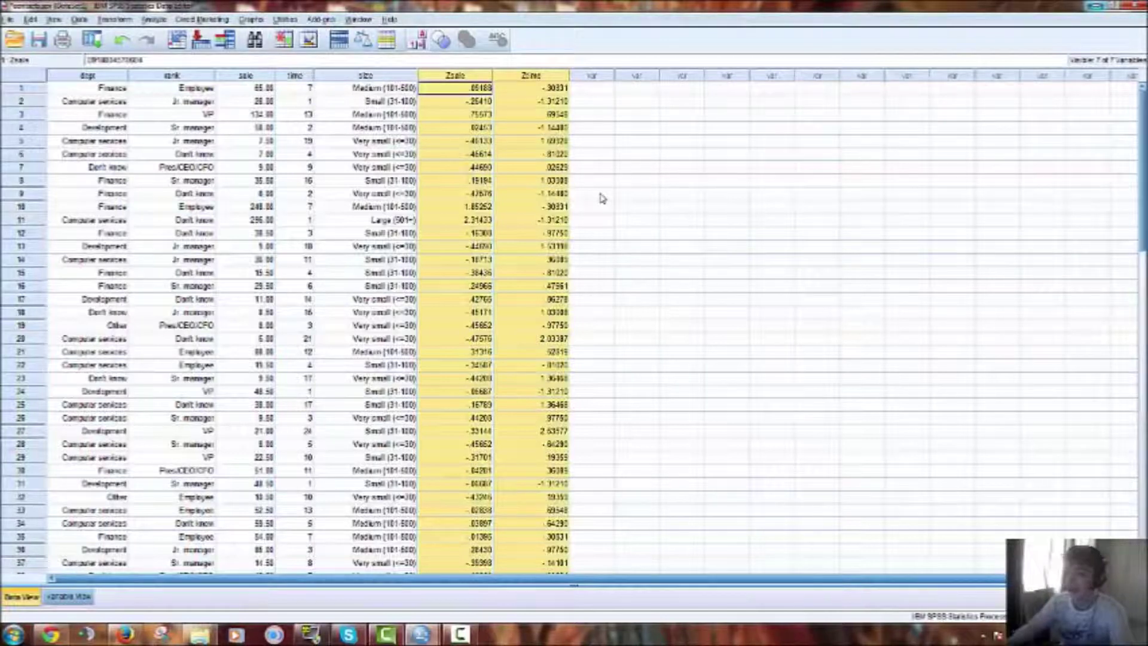
key(Delete)
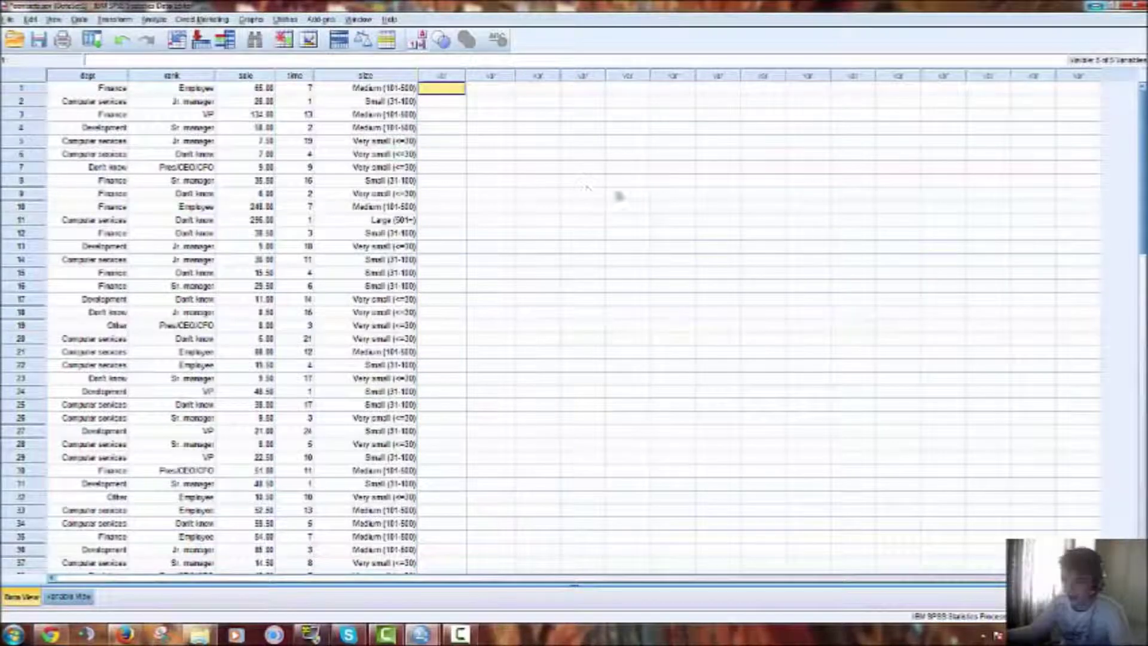